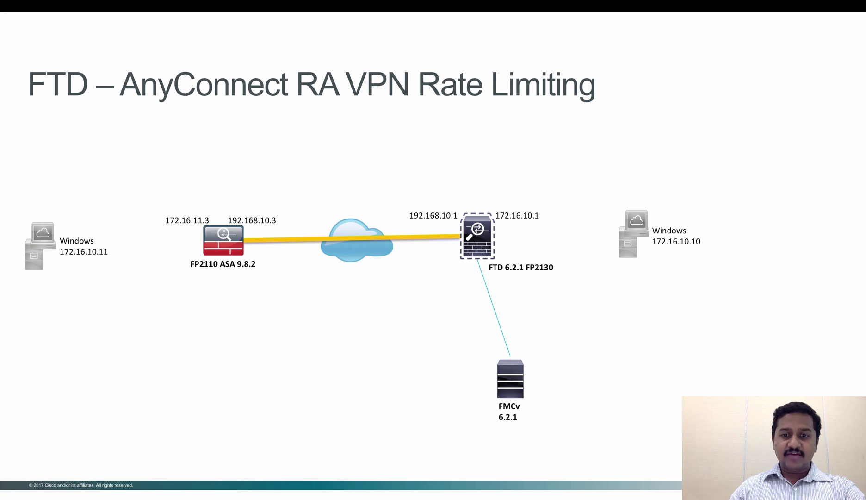
Leave the slideshow and show the FMC Device Management page listing the threat defense devices.
key("super+Tab")
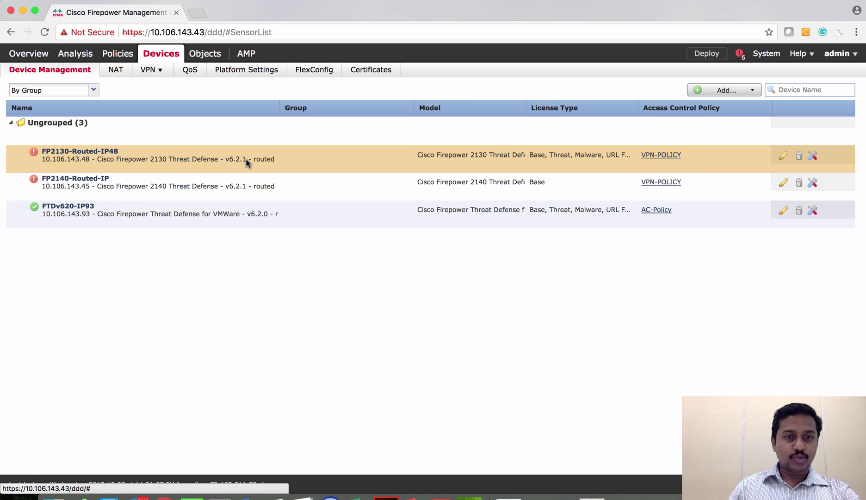
Create a new Firepower Threat Defense site-to-site VPN topology named S2S-ASA.
mouse_move(162, 74)
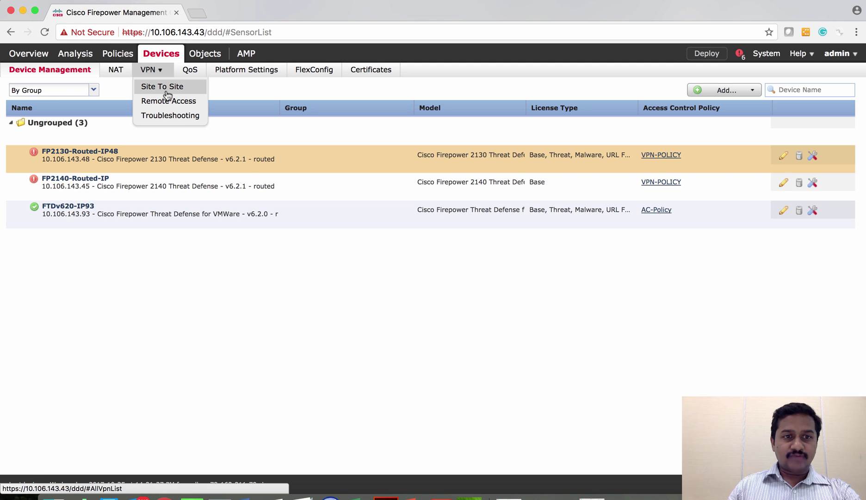
left_click(167, 90)
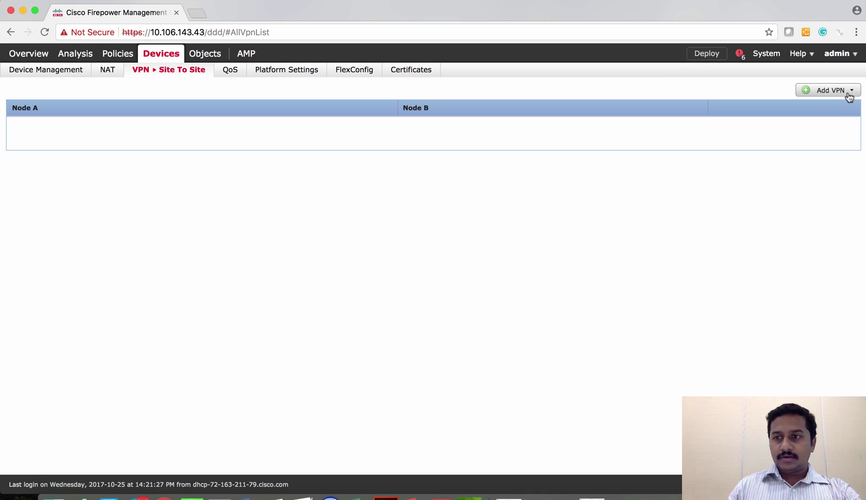
left_click(849, 92)
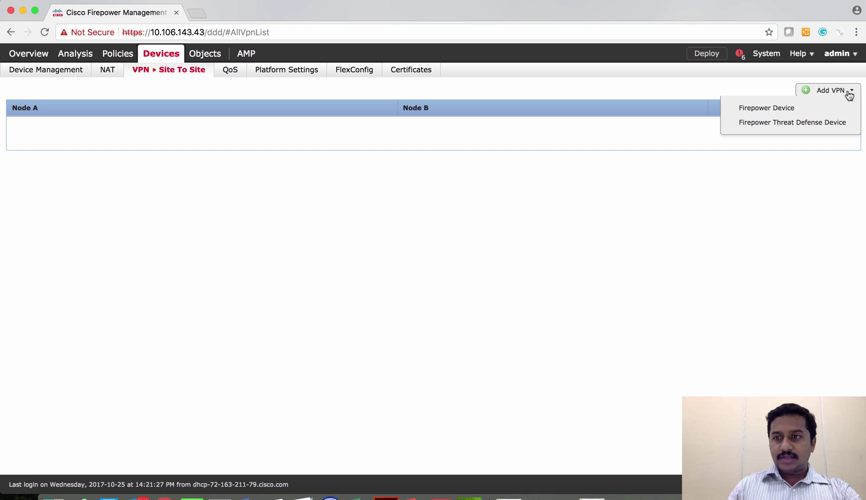
left_click(820, 124)
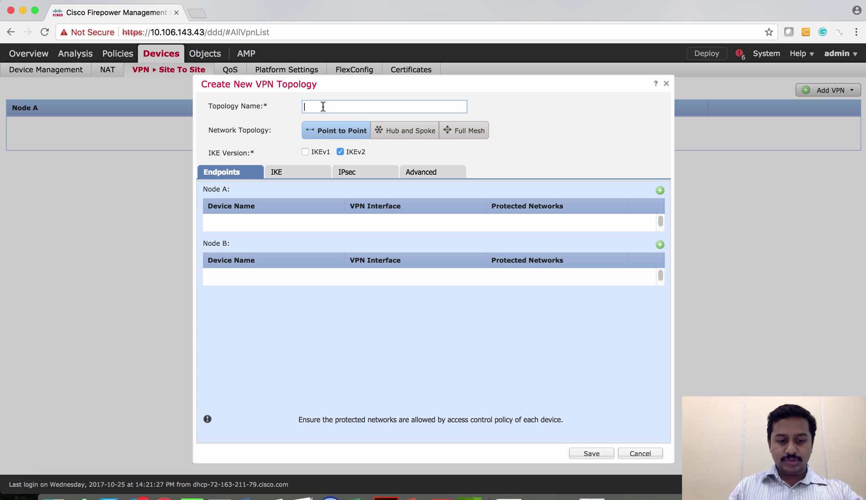
type("S2S-ASA")
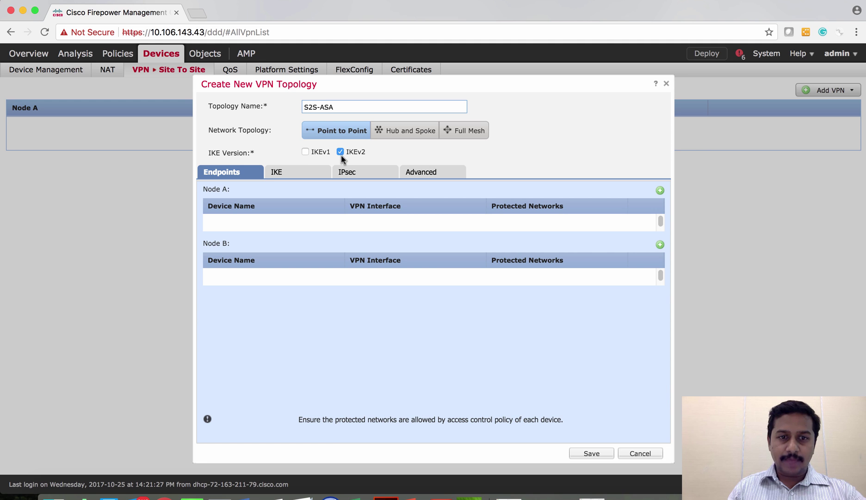
Add FP2130-Routed-IP48 as Node A on the Outside interface, keeping Bidirectional connection type.
left_click(660, 191)
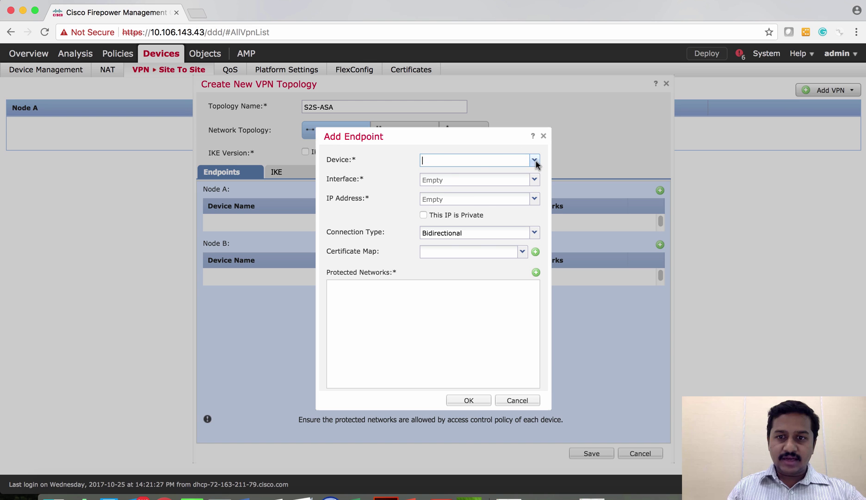
left_click(535, 161)
left_click(486, 174)
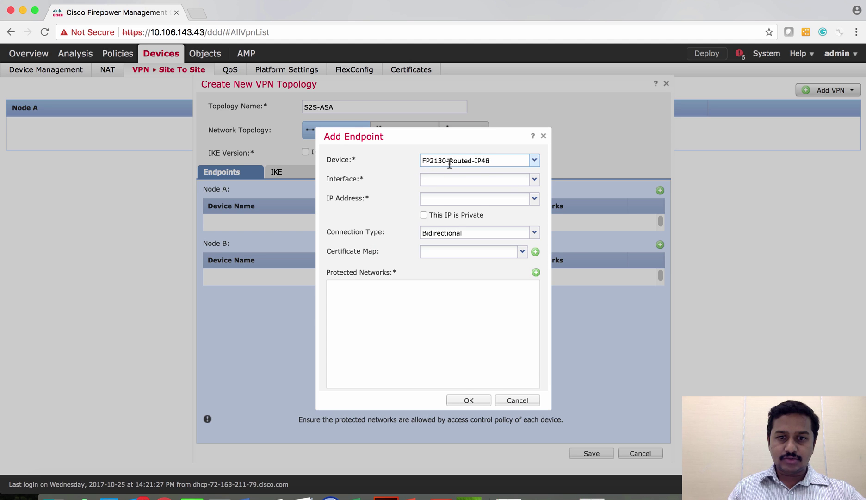
left_click(535, 179)
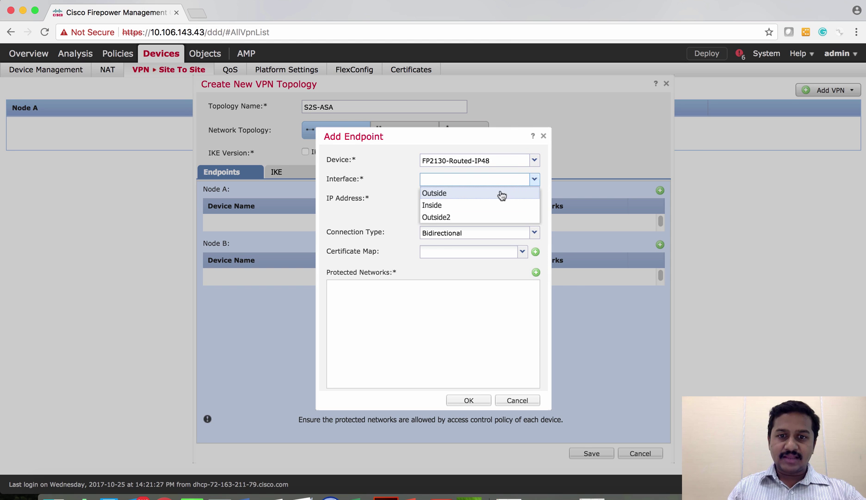
left_click(490, 197)
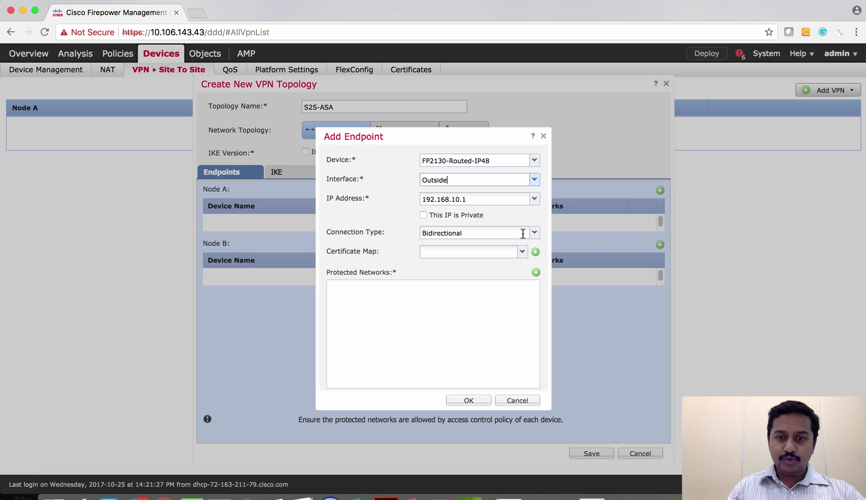
left_click(534, 234)
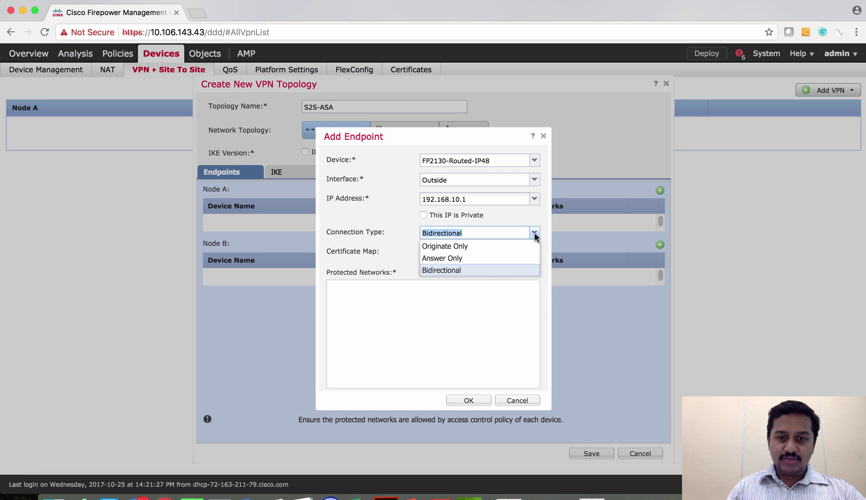
left_click(542, 224)
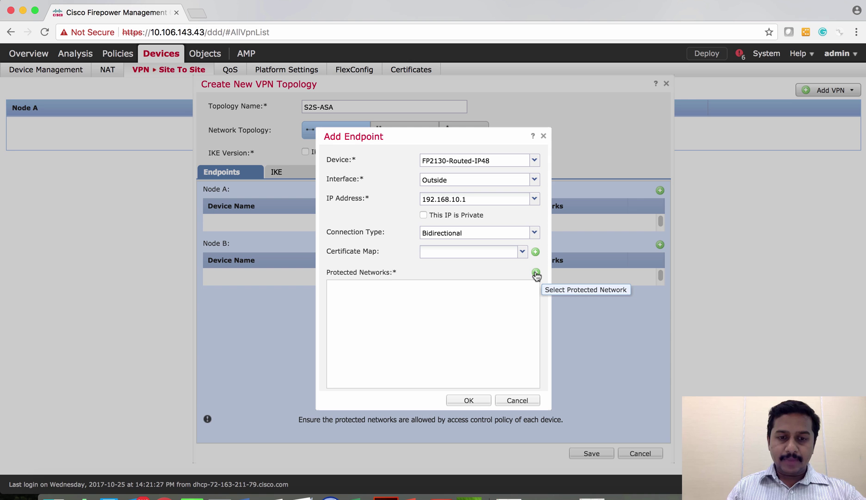
Set Inside-NW as Node A's protected network and save the endpoint.
left_click(536, 273)
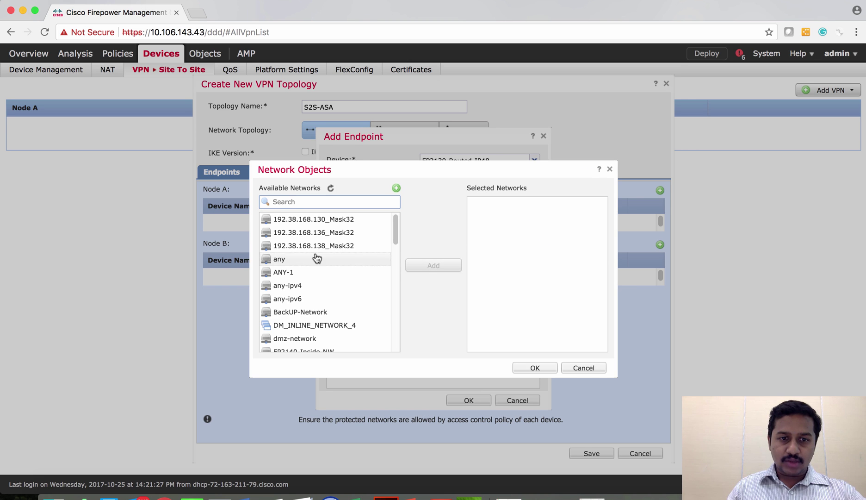
scroll(344, 313, "down", 4)
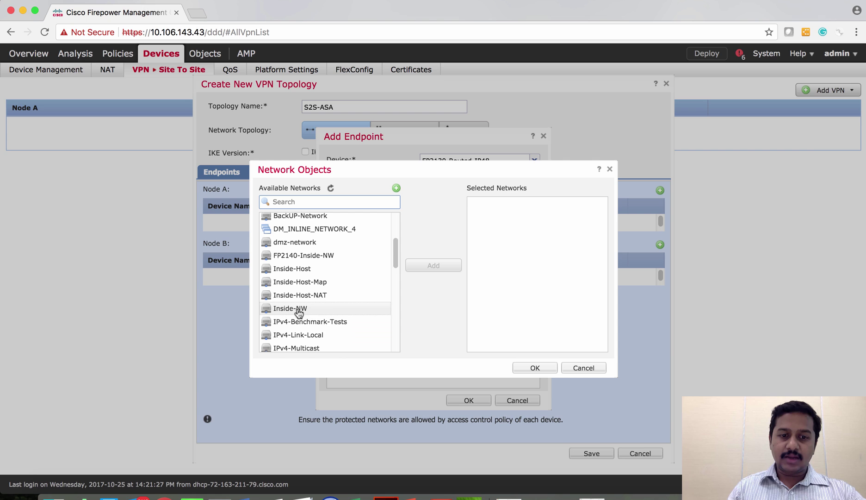
mouse_move(326, 315)
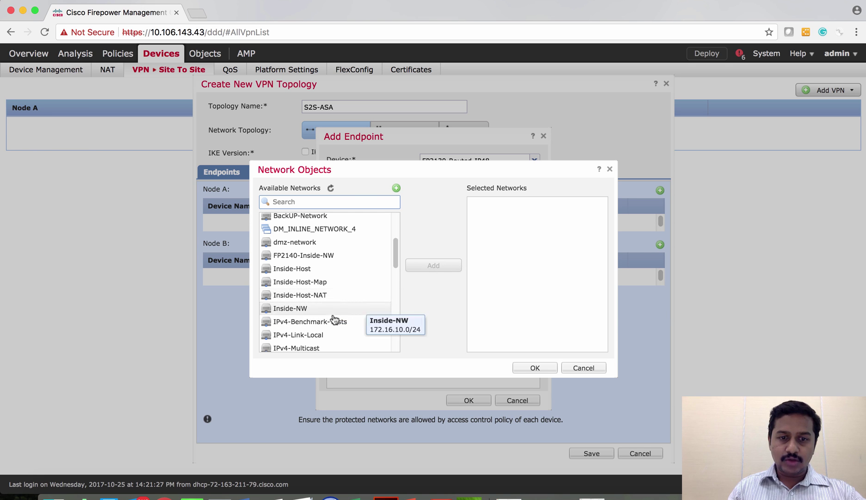
left_click(325, 310)
left_click(434, 266)
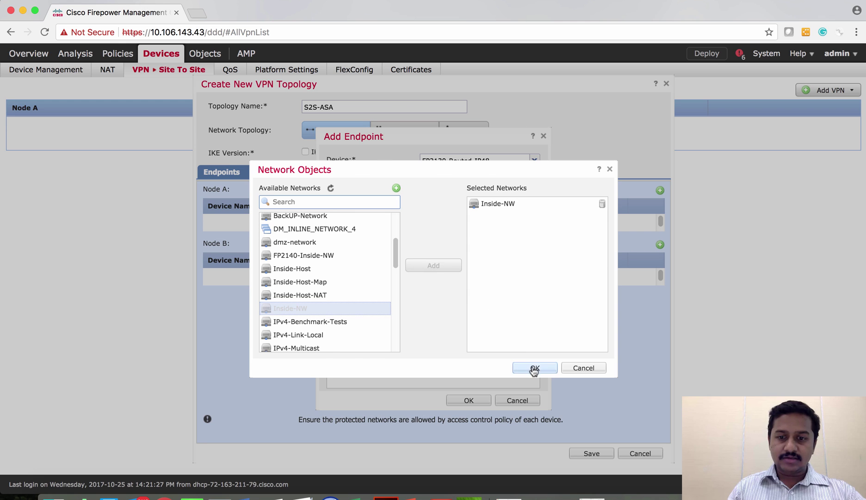
left_click(533, 368)
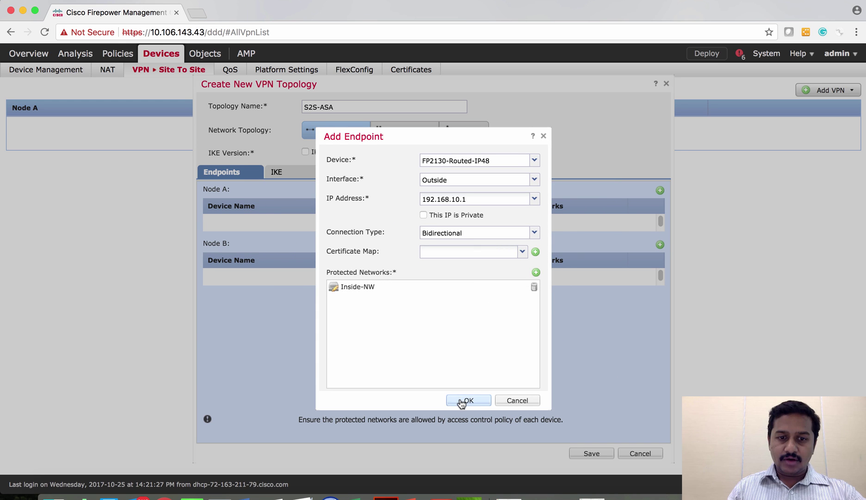
left_click(465, 400)
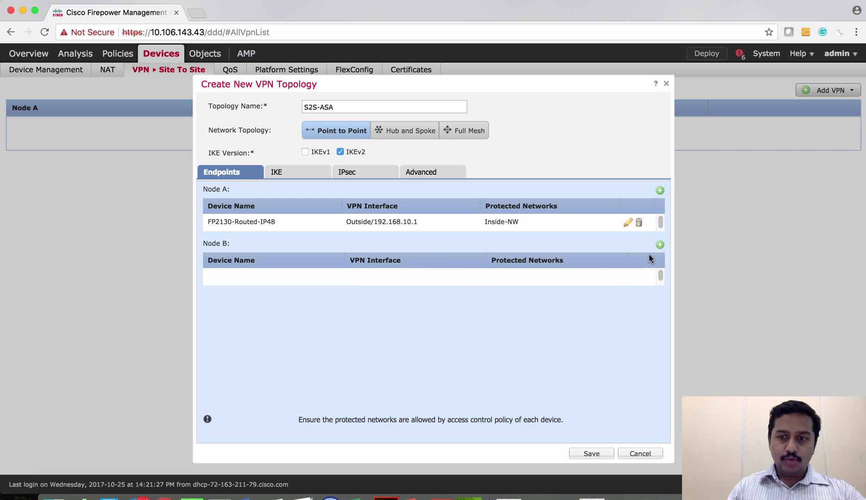
Add Node B as extranet peer ASA-FP2110 at IP 192.168.10.3.
left_click(660, 244)
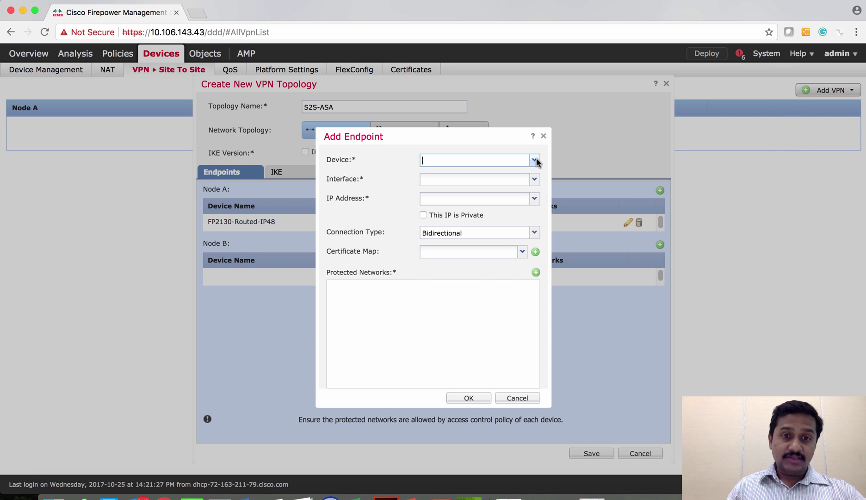
left_click(535, 160)
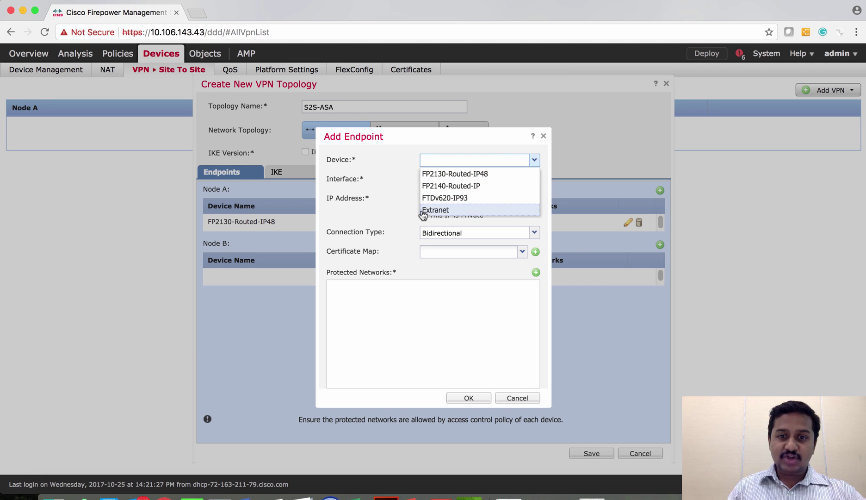
left_click(443, 212)
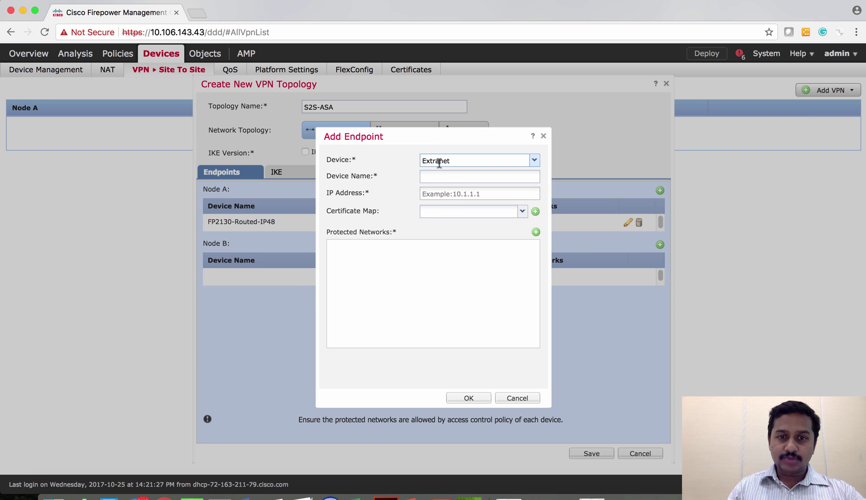
left_click(443, 178)
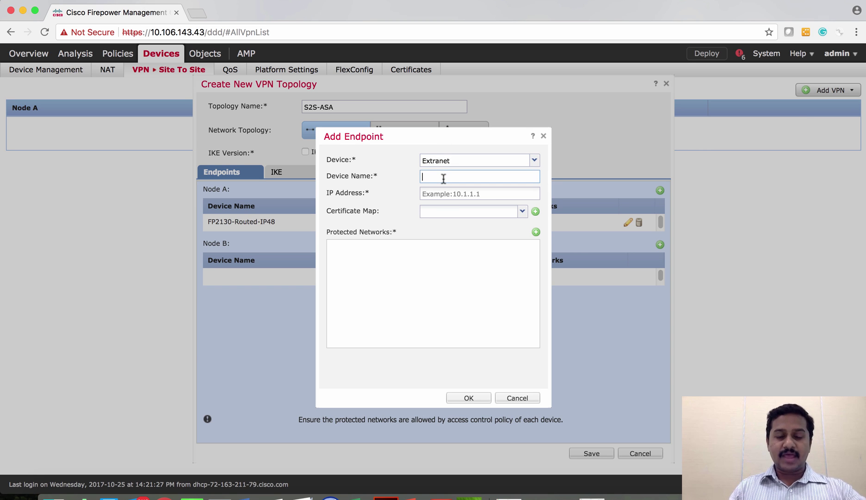
type("A")
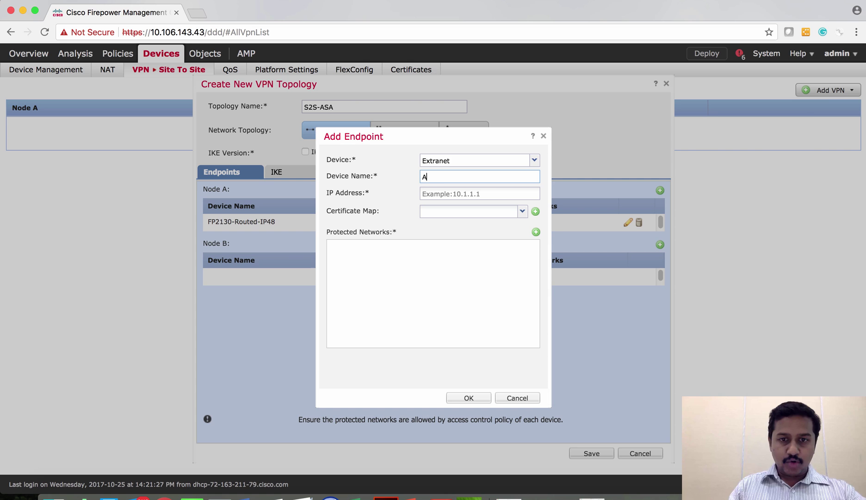
type("SA-FP2110")
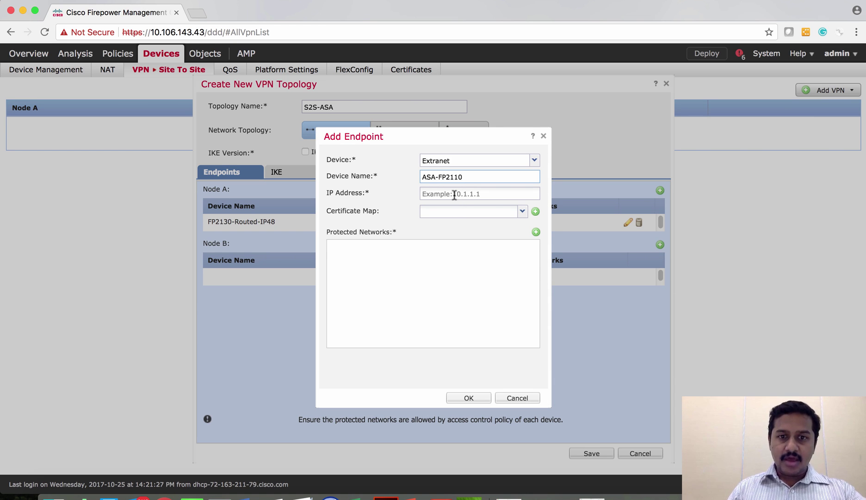
left_click(454, 194)
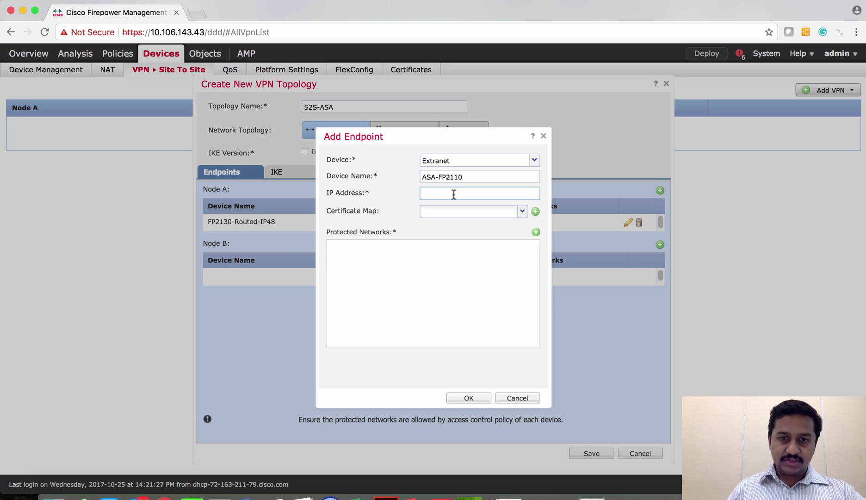
type("192.168")
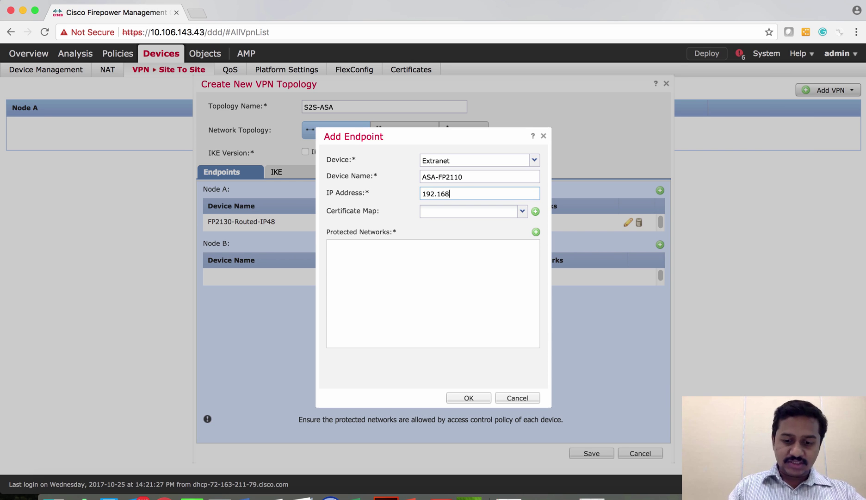
type(".10.")
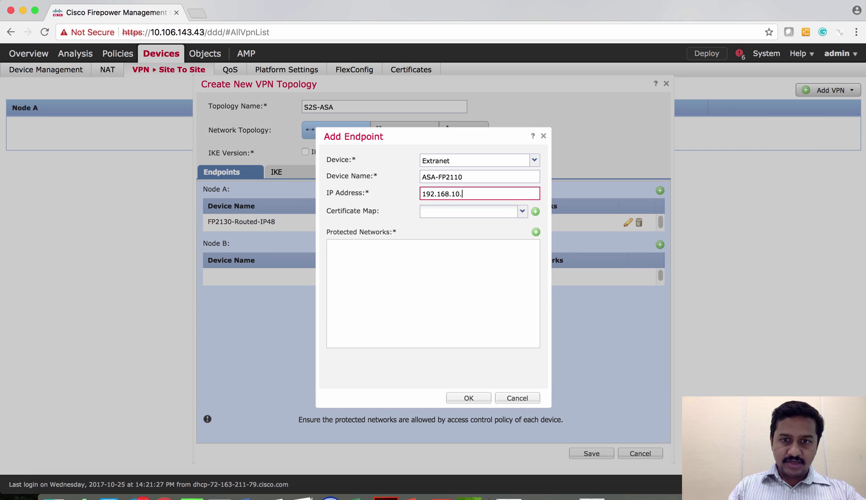
type("3")
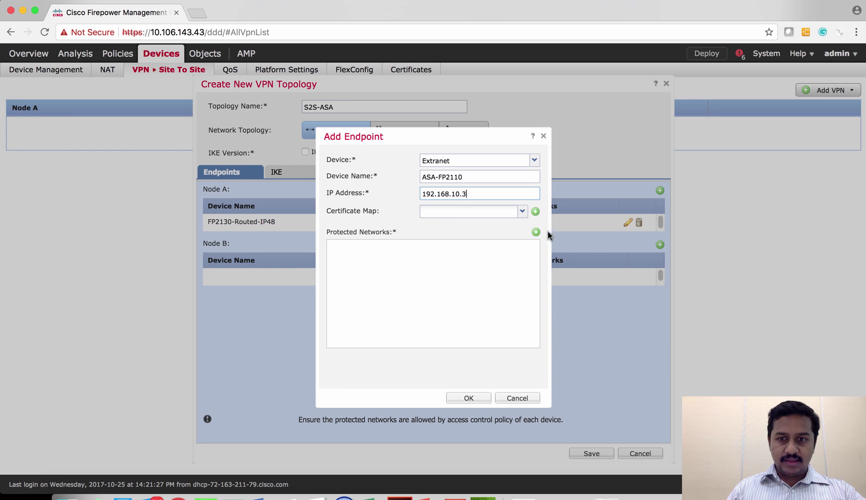
Set Remote-NW as Node B's protected network and save the endpoint.
left_click(536, 232)
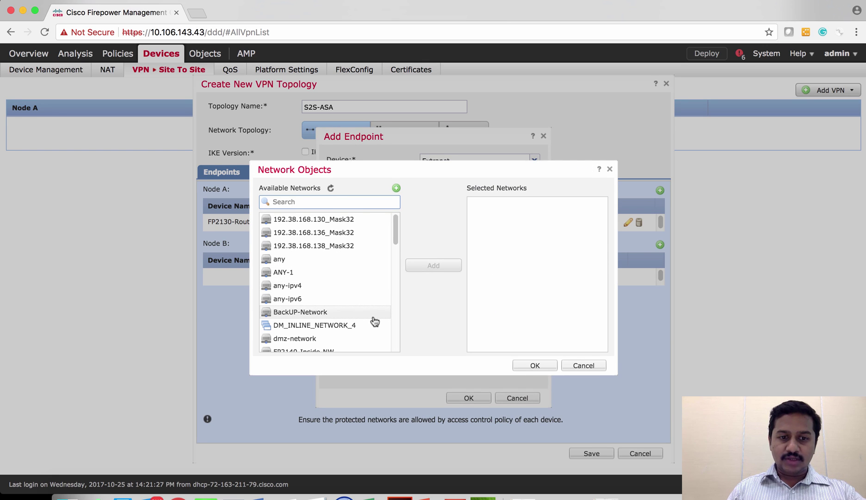
scroll(374, 321, "down", 5)
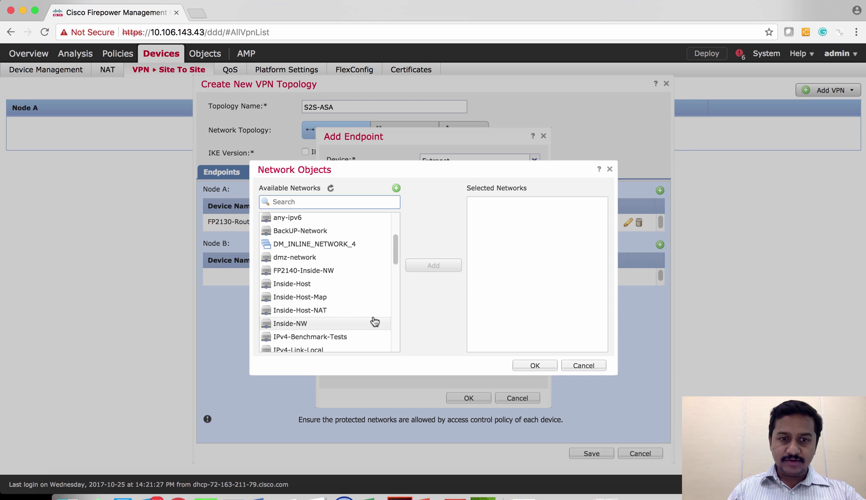
scroll(375, 322, "down", 4)
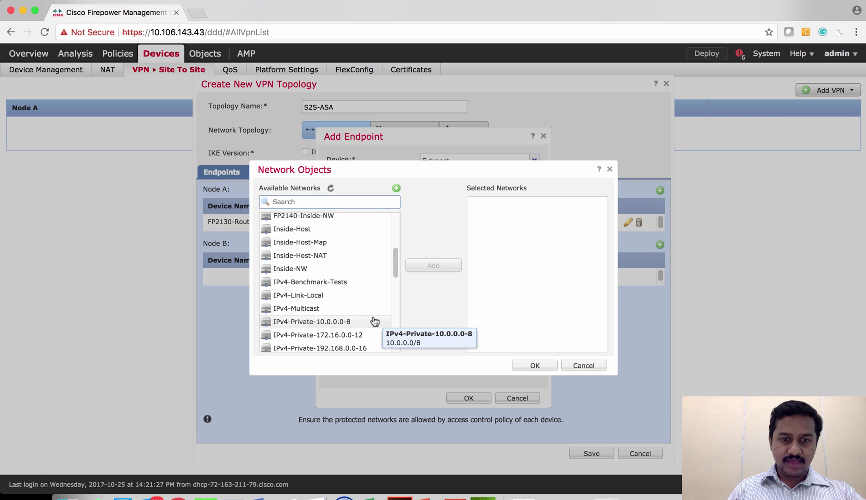
scroll(375, 321, "down", 8)
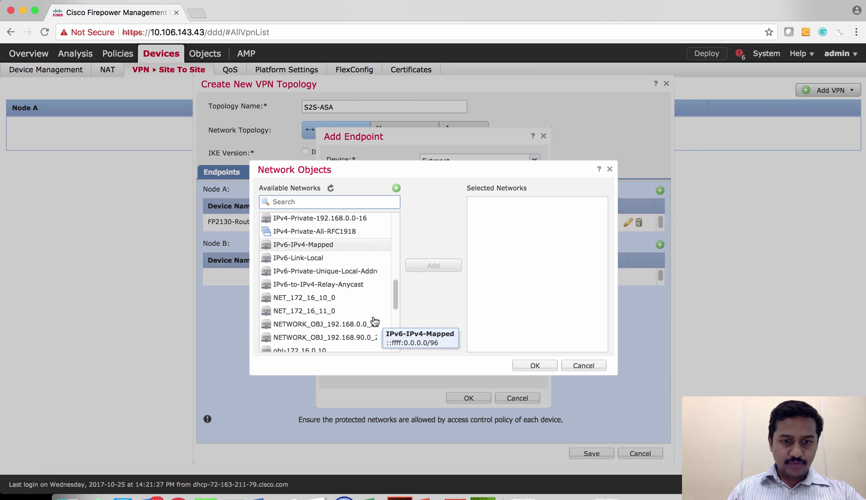
scroll(375, 321, "down", 13)
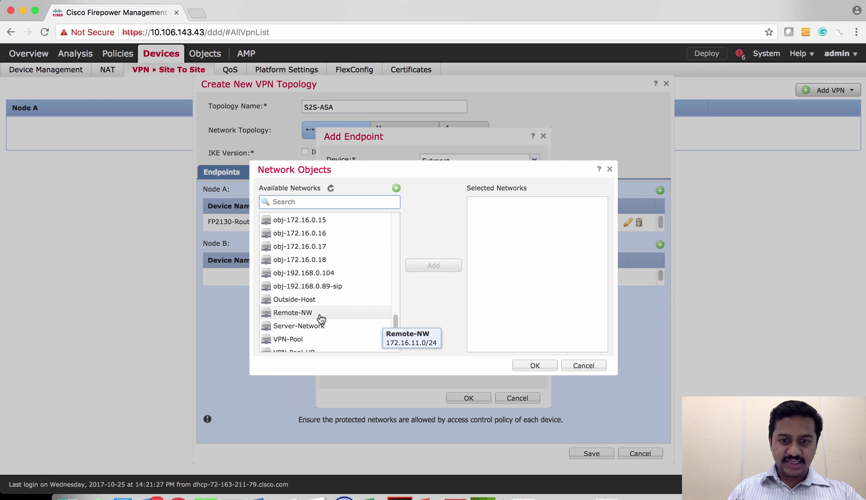
left_click(321, 313)
left_click(424, 270)
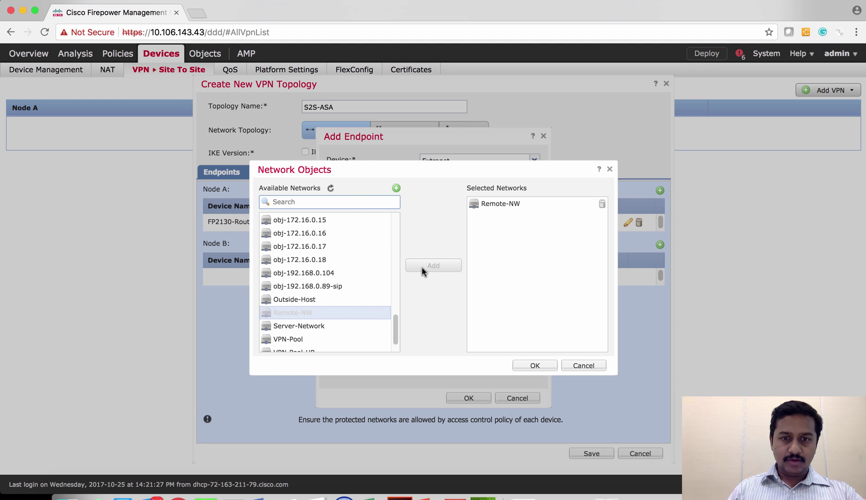
left_click(535, 365)
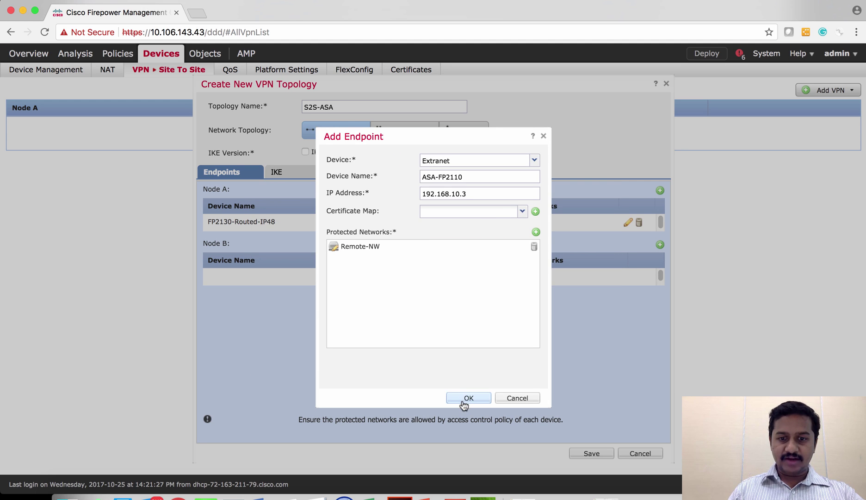
left_click(467, 397)
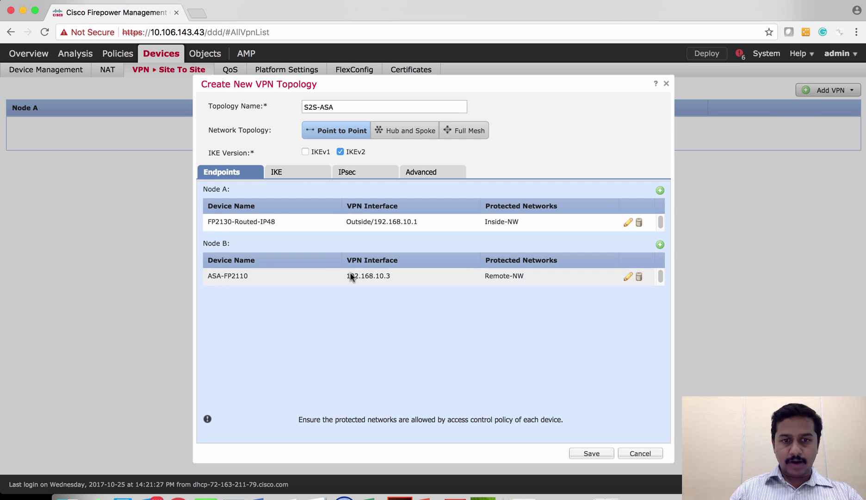
Review the IKE settings and the Node A and Node B endpoints.
left_click(288, 174)
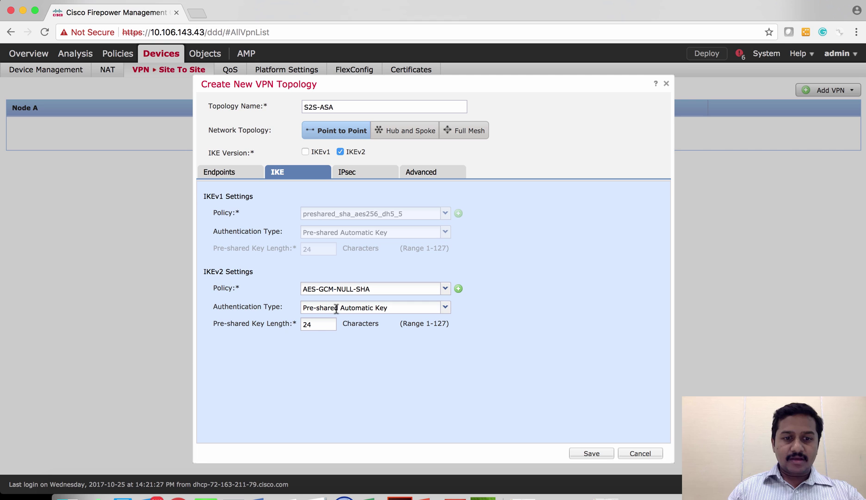
left_click(445, 308)
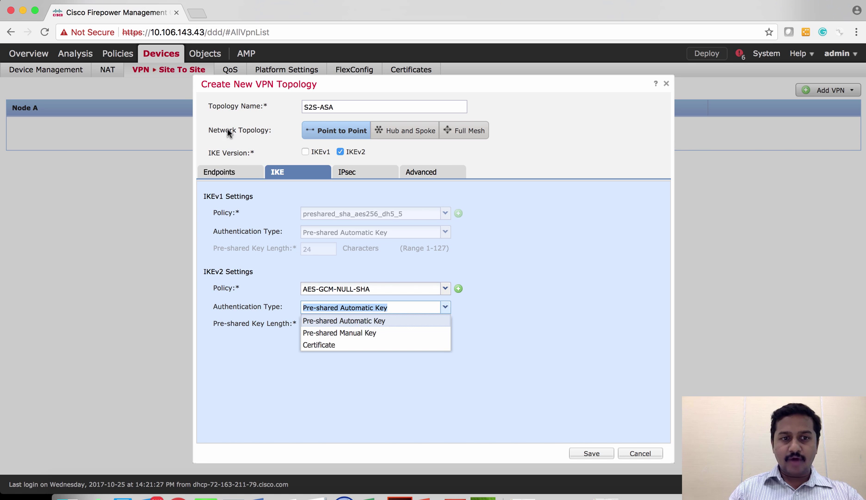
left_click(237, 171)
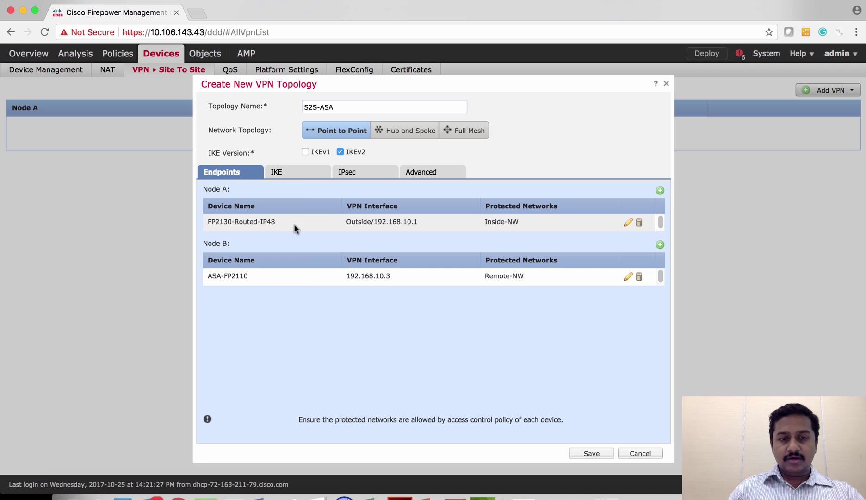
left_click(286, 171)
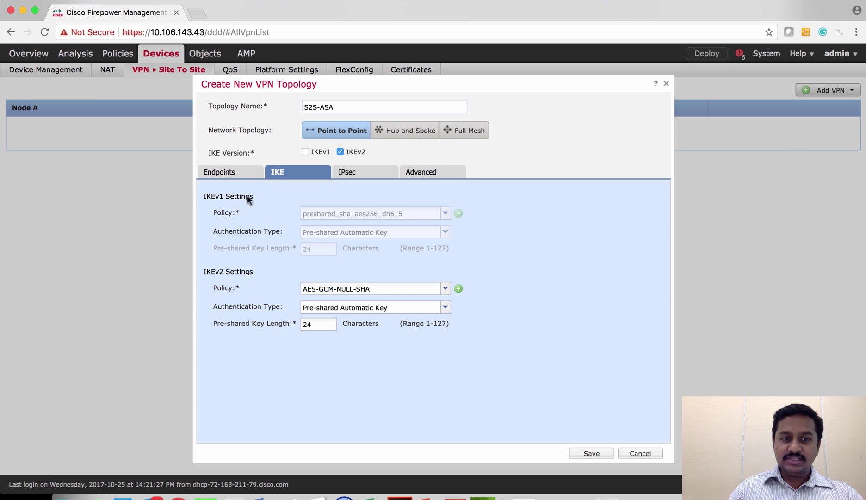
left_click(227, 173)
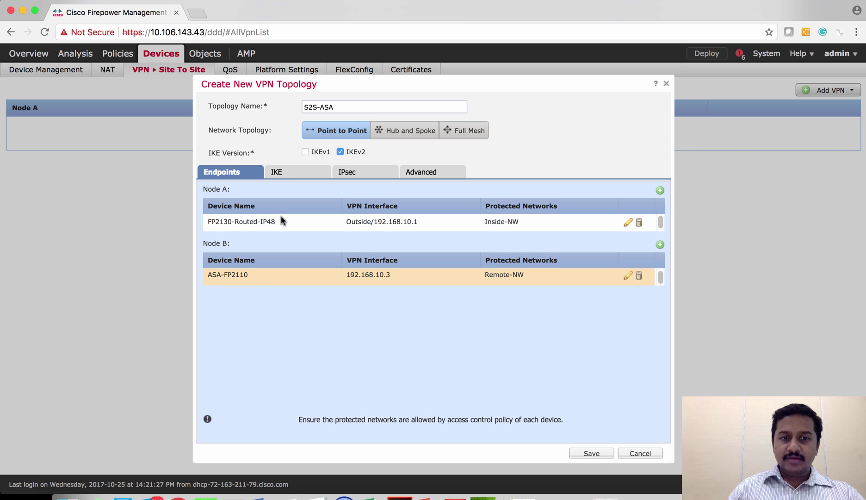
left_click(280, 176)
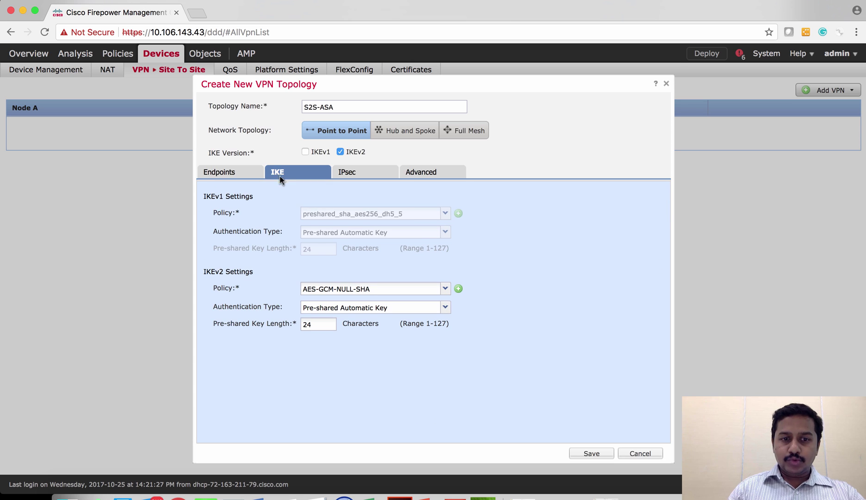
Set IKEv2 authentication to Pre-shared Manual Key and enter and confirm the key.
left_click(444, 307)
left_click(369, 332)
left_click(343, 323)
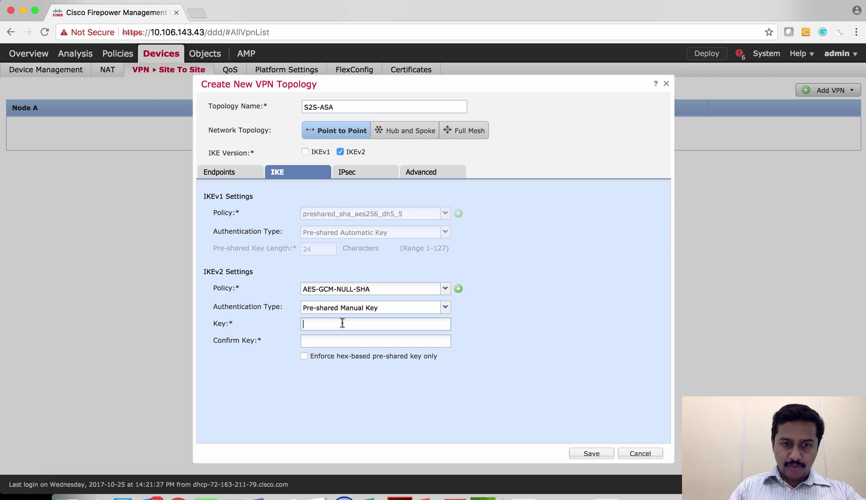
type("cisco123")
key("Tab")
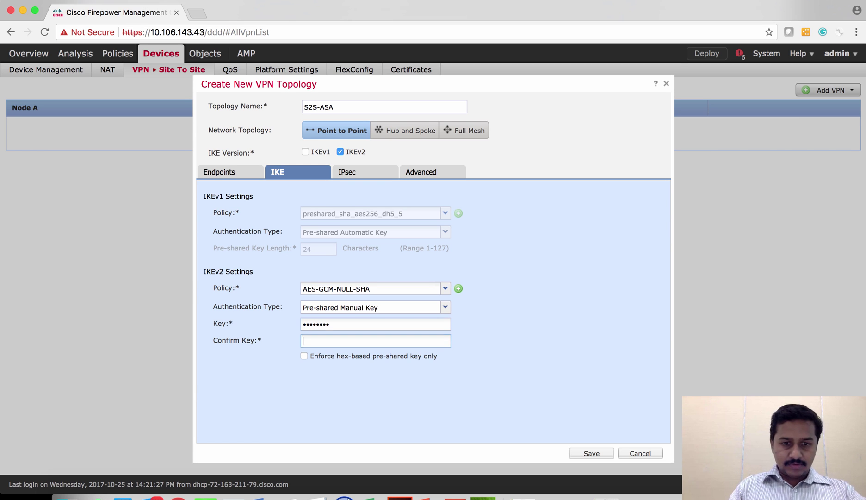
type("cisco123")
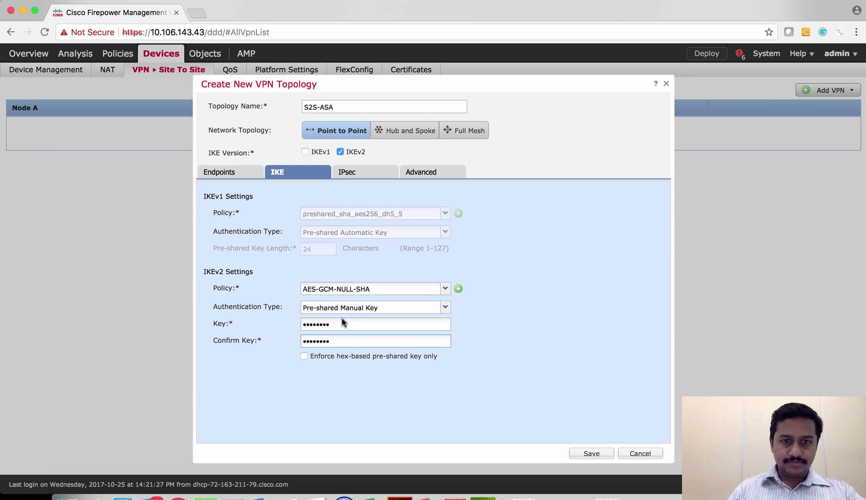
Review the IPsec and Advanced settings, then save the S2S-ASA topology.
left_click(393, 172)
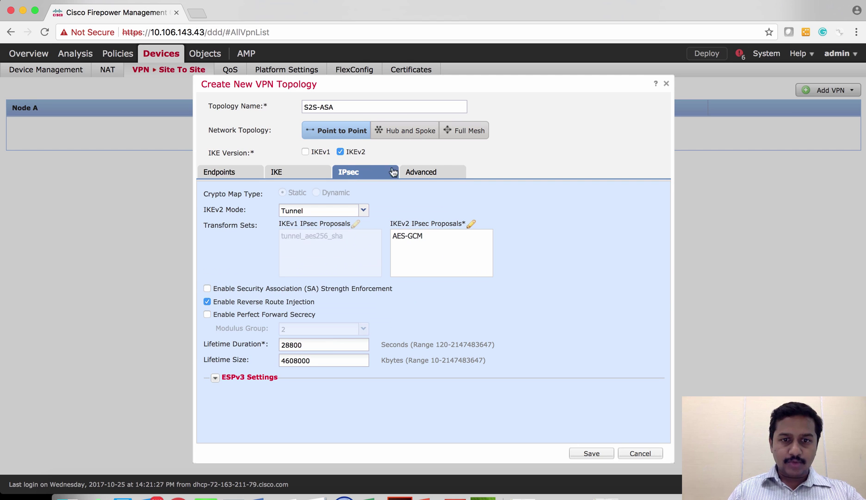
left_click(429, 174)
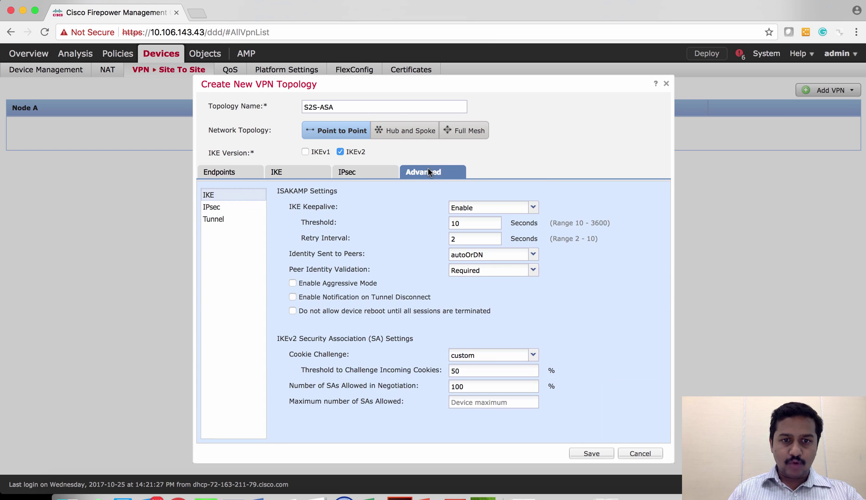
left_click(360, 172)
left_click(301, 172)
left_click(231, 174)
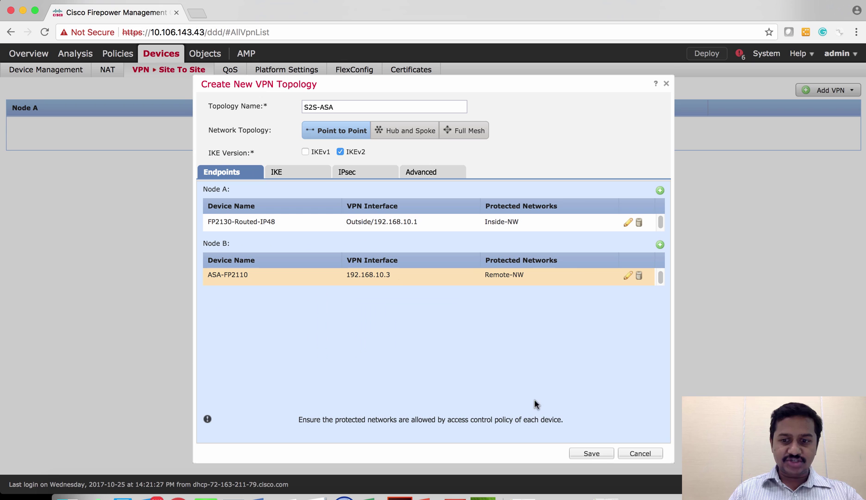
left_click(591, 454)
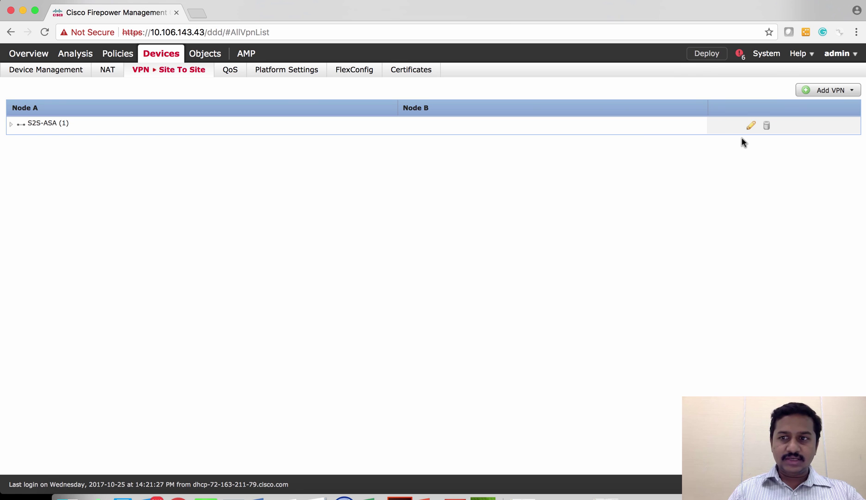
mouse_move(133, 69)
mouse_move(118, 54)
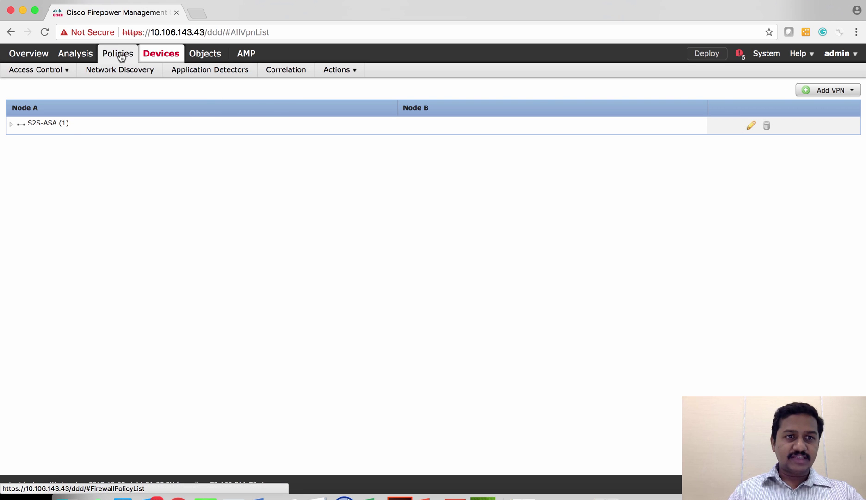
mouse_move(65, 72)
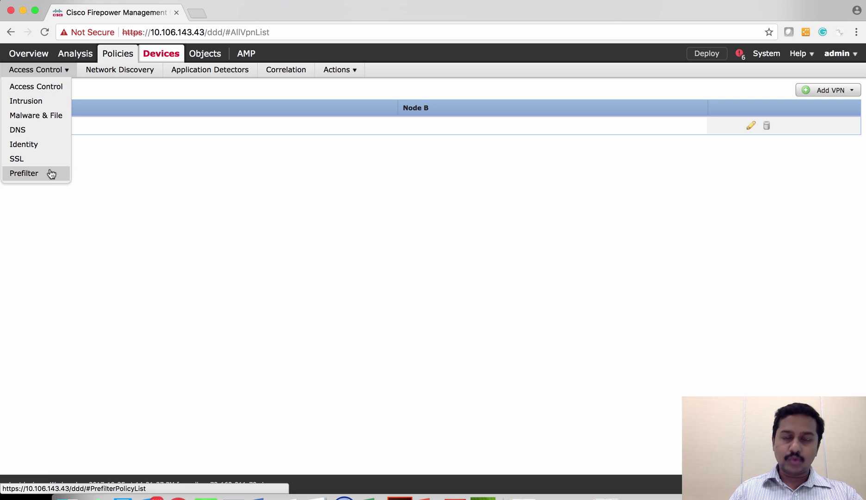
left_click(54, 88)
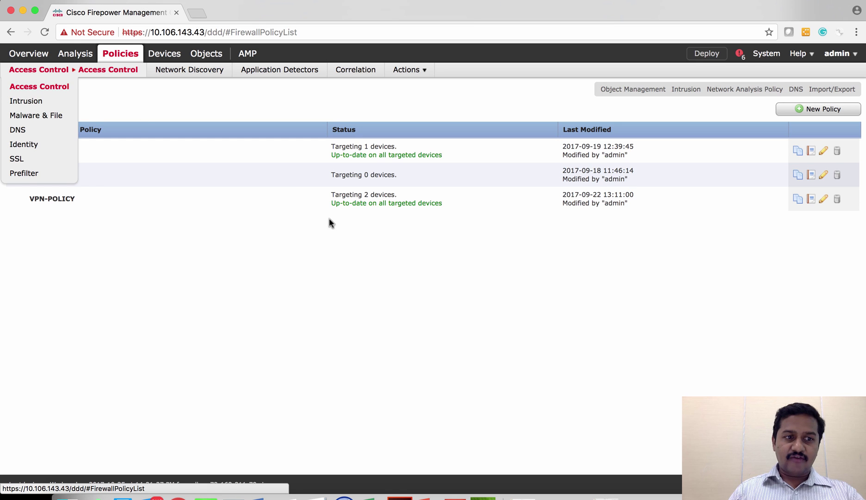
left_click(824, 199)
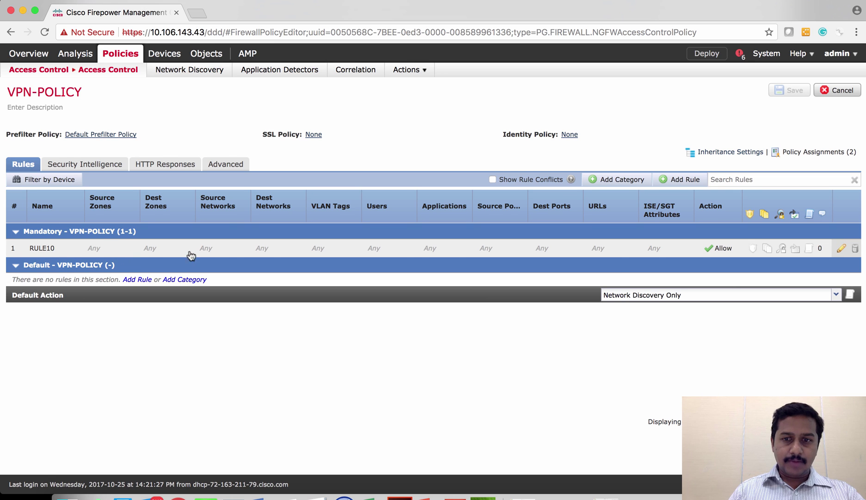
Rename access control rule RULE10 to S2SVPN.
left_click(841, 249)
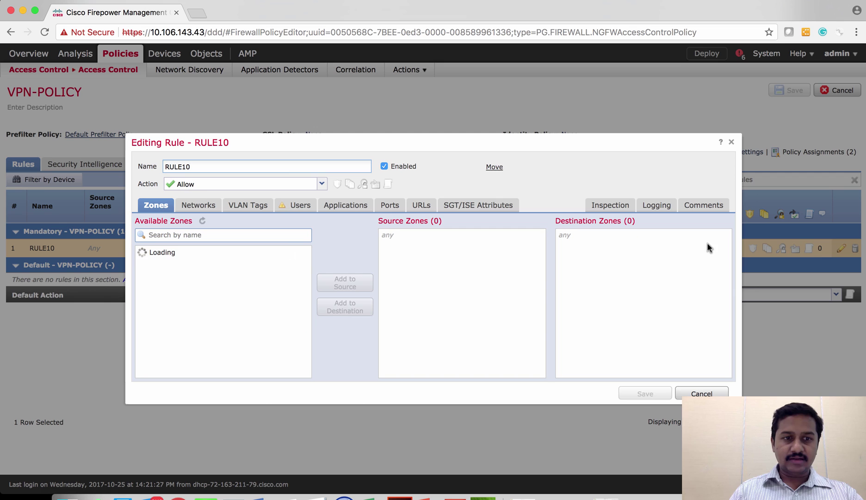
double_click(209, 166)
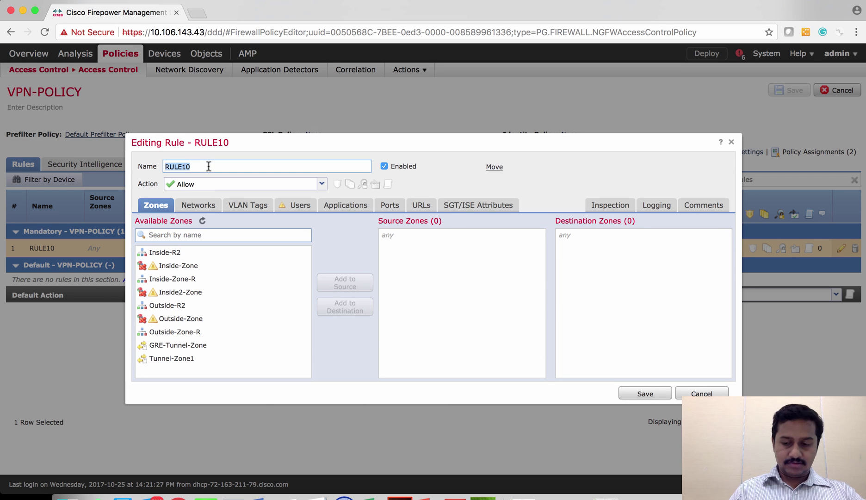
key("BackSpace")
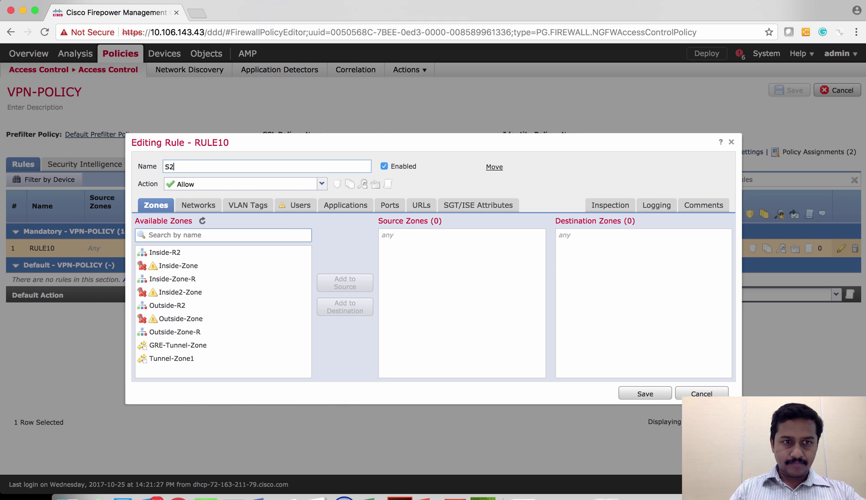
type("S2SVPN")
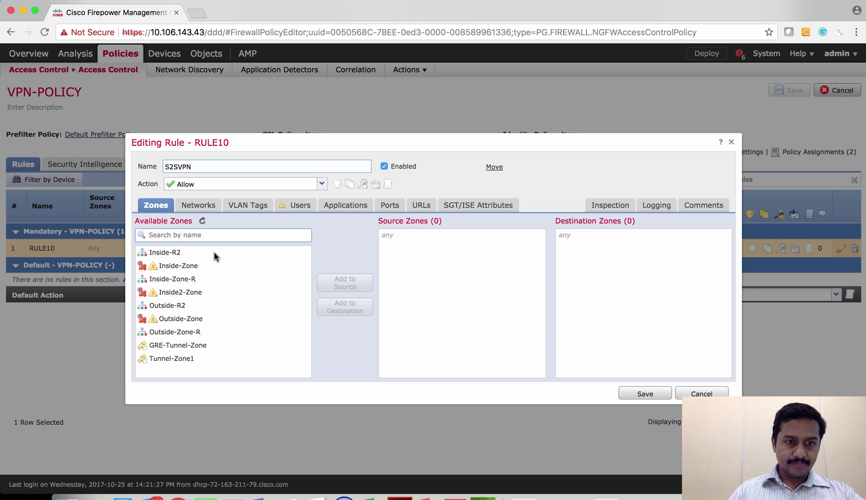
Set the rule's source zone to Outside-Zone-R and destination zone to Inside-Zone-R.
left_click(201, 332)
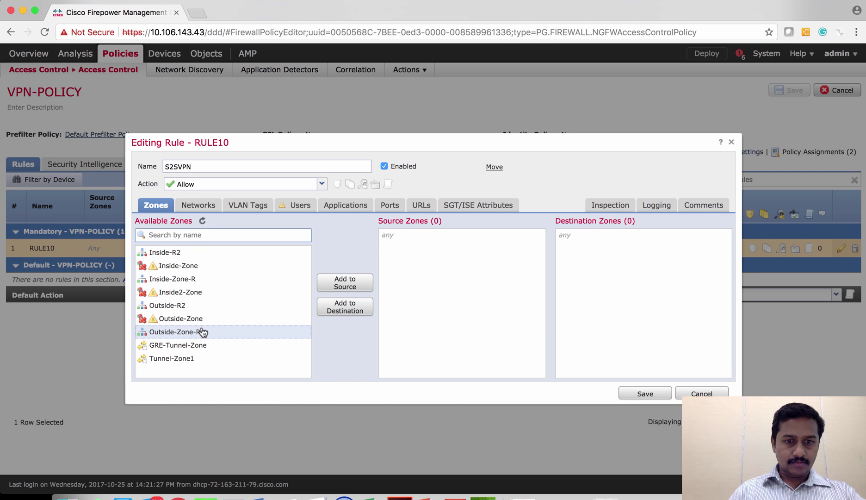
left_click(344, 283)
left_click(206, 280)
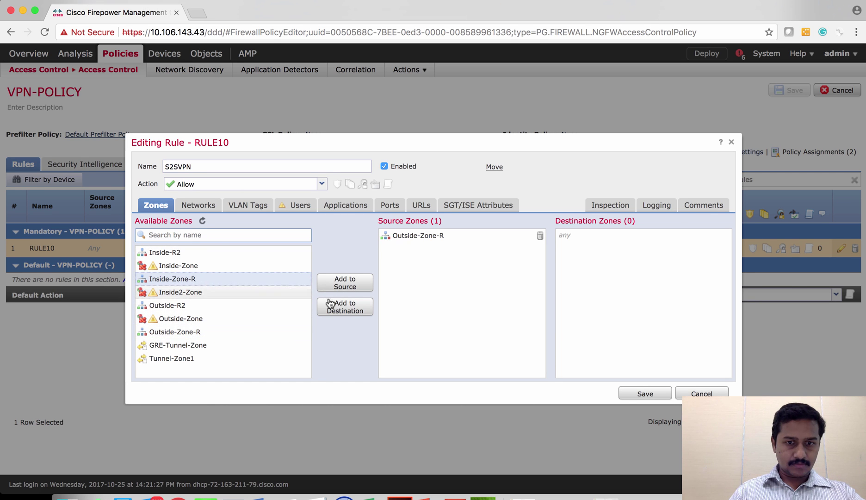
left_click(352, 307)
Add Remote-NW as the source network and Inside-NW as the destination network.
left_click(189, 207)
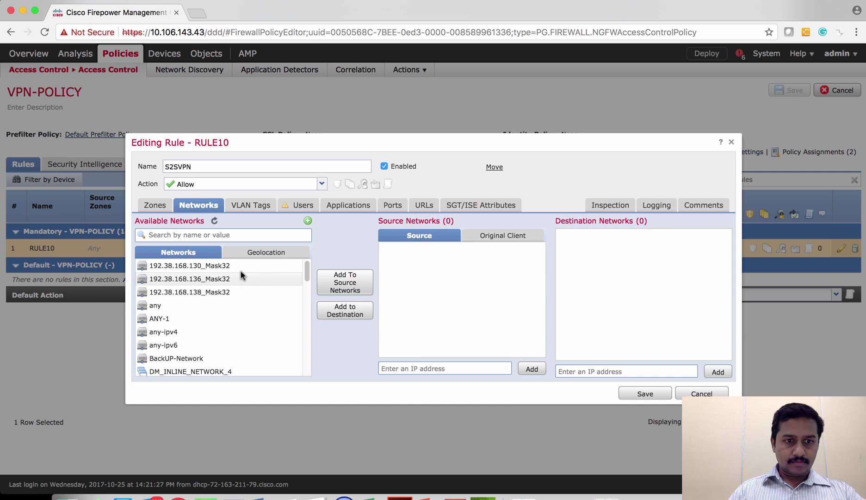
left_click_drag(305, 277, 306, 369)
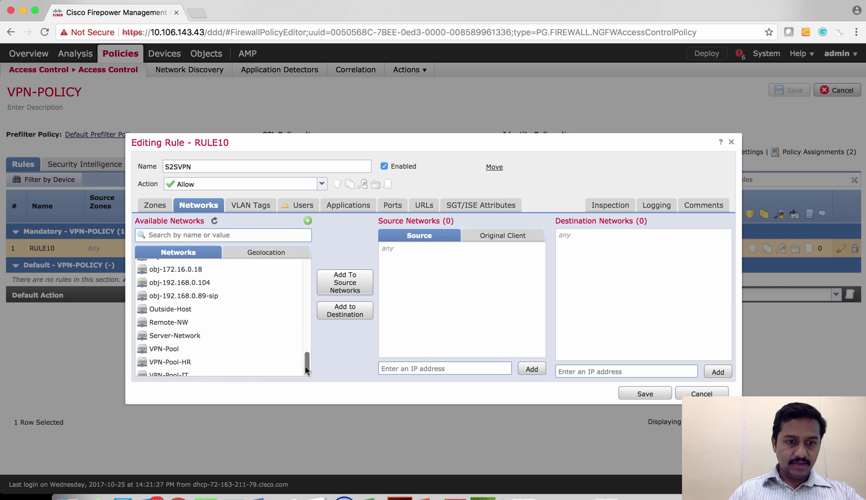
left_click(218, 323)
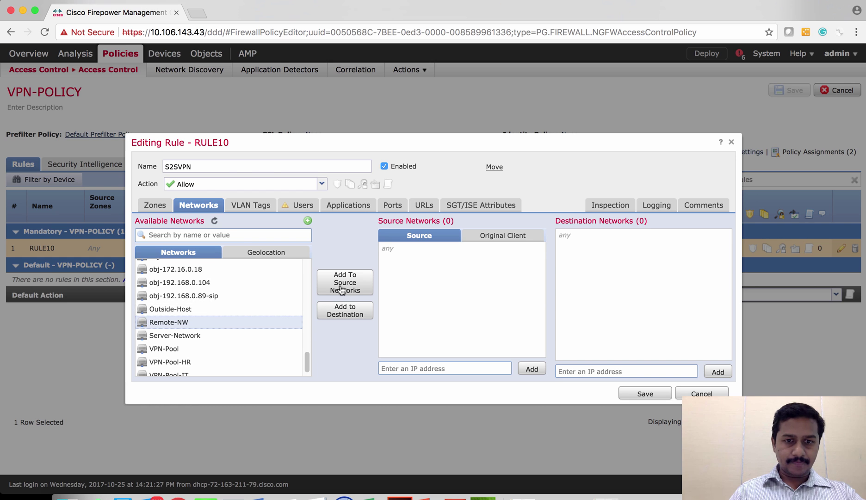
left_click(341, 284)
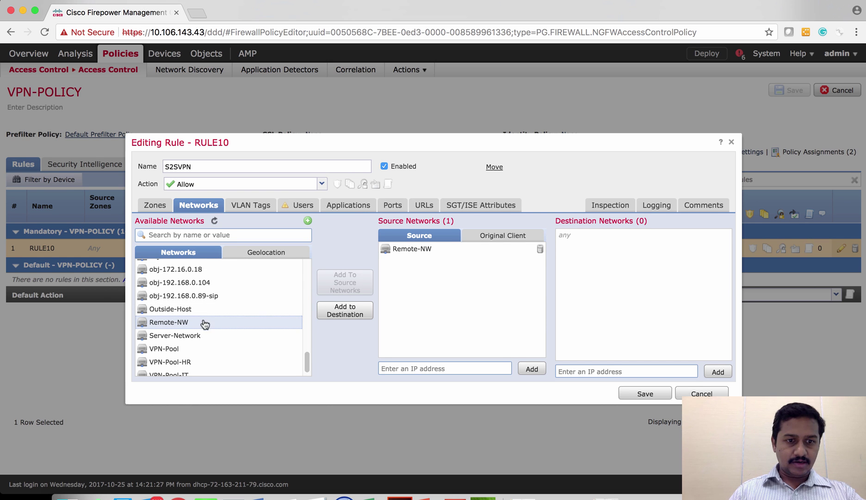
scroll(285, 326, "up", 5)
scroll(217, 323, "up", 3)
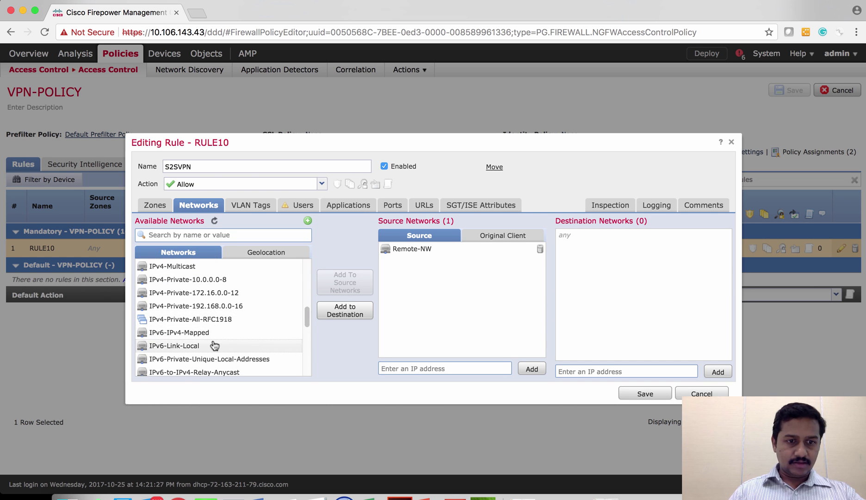
left_click(183, 286)
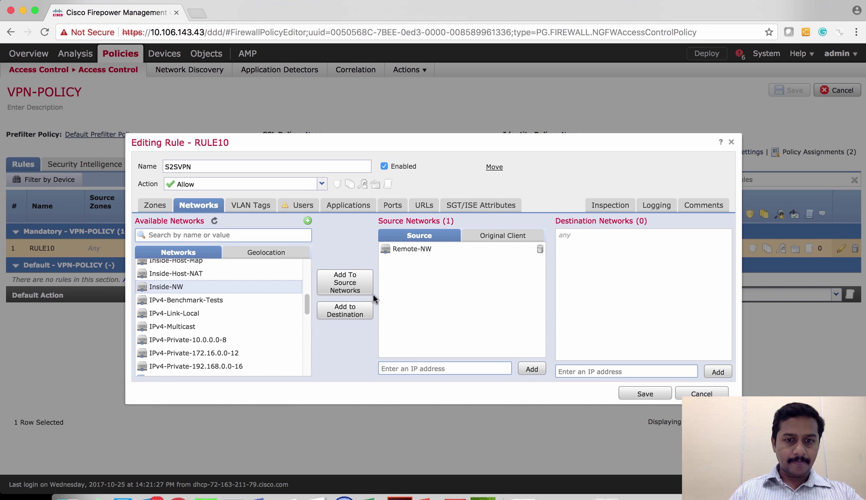
left_click(347, 309)
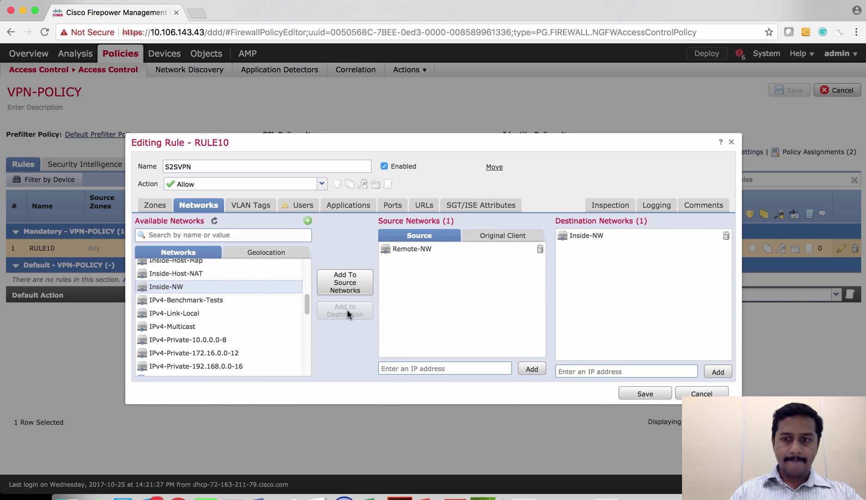
Check the Users, Applications and URLs settings, then save the S2SVPN rule.
left_click(294, 206)
left_click(348, 206)
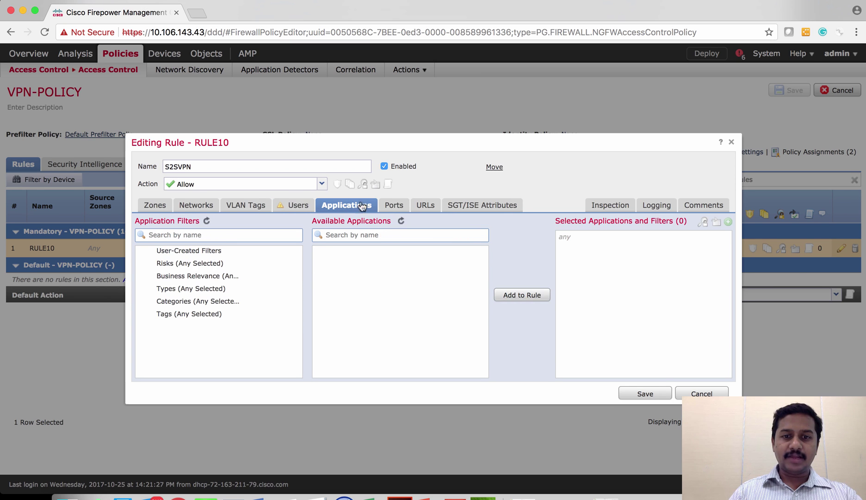
left_click(424, 208)
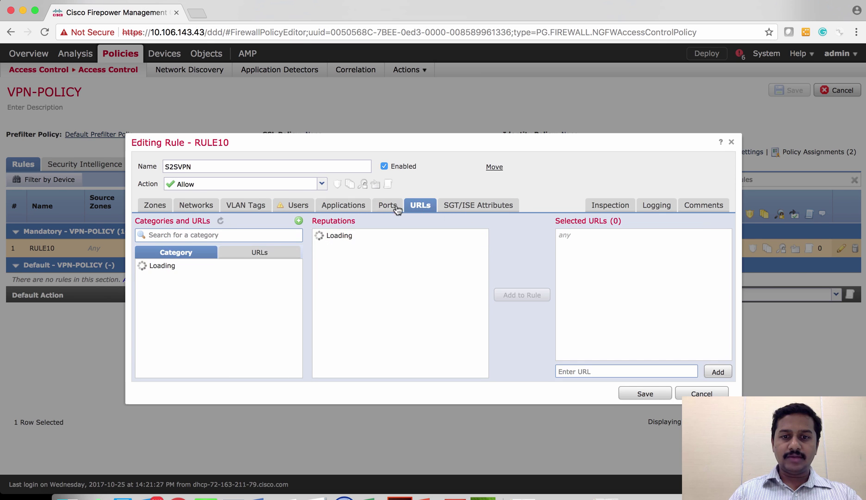
left_click(349, 206)
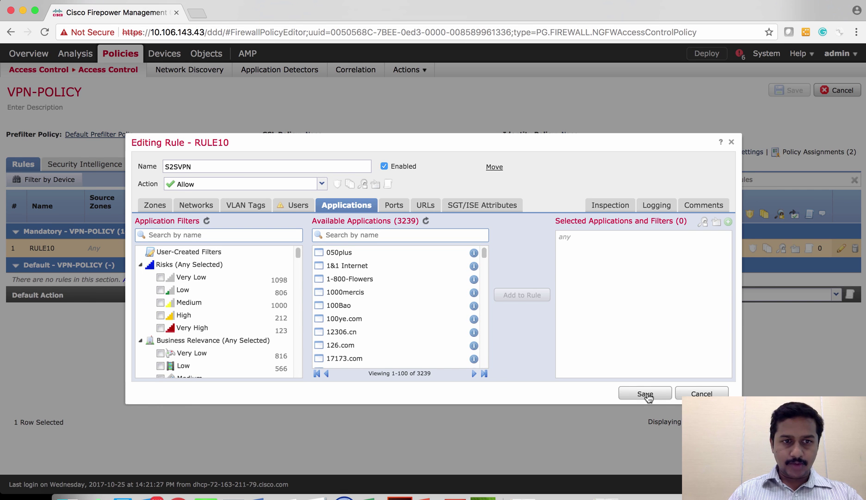
left_click(645, 393)
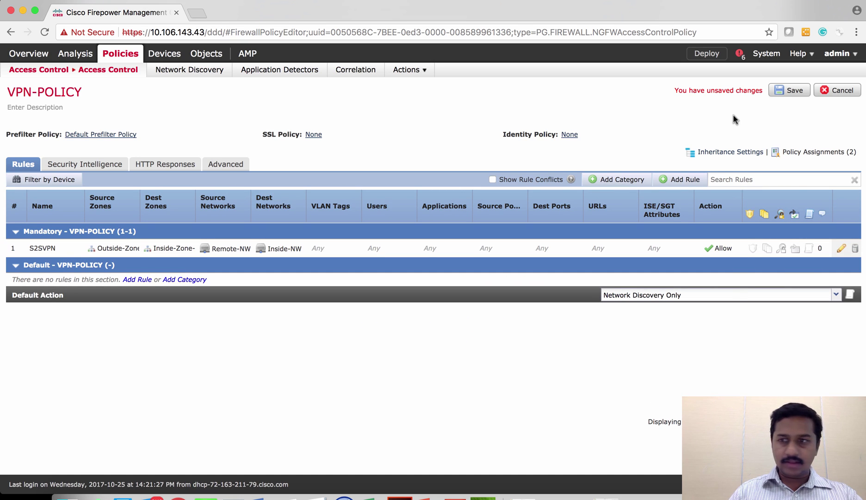
Save the VPN-POLICY access control policy and go to the Devices > NAT policy list.
left_click(782, 93)
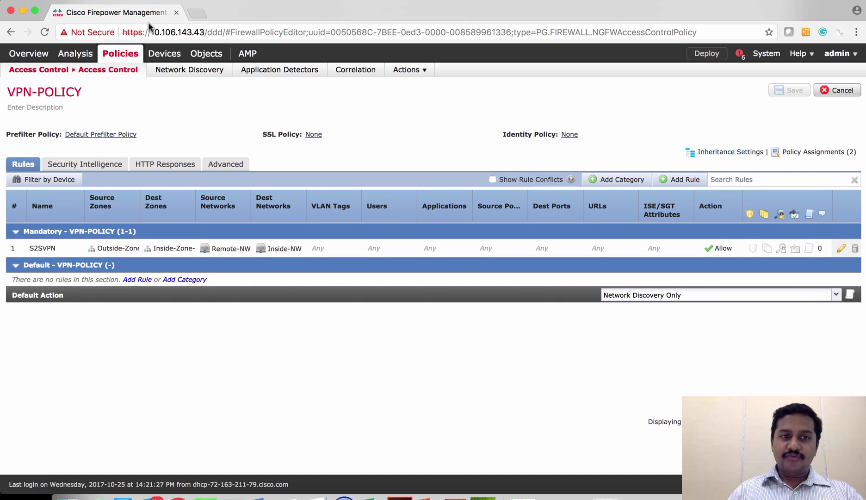
mouse_move(163, 60)
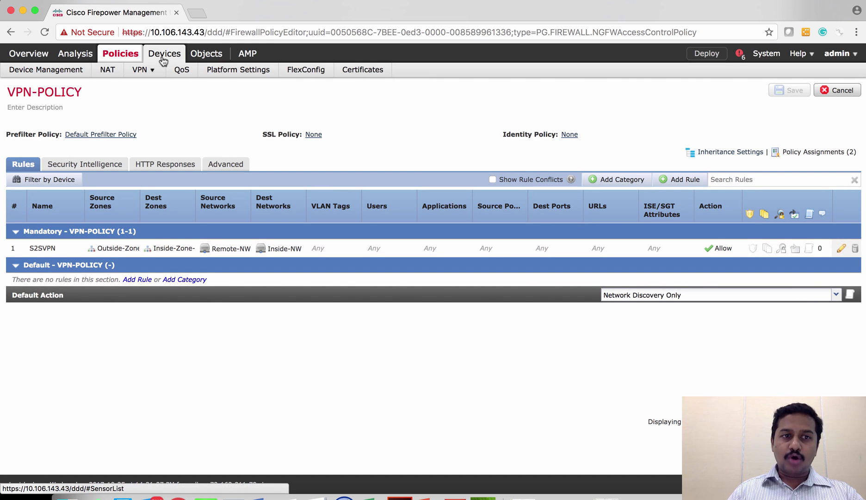
left_click(108, 73)
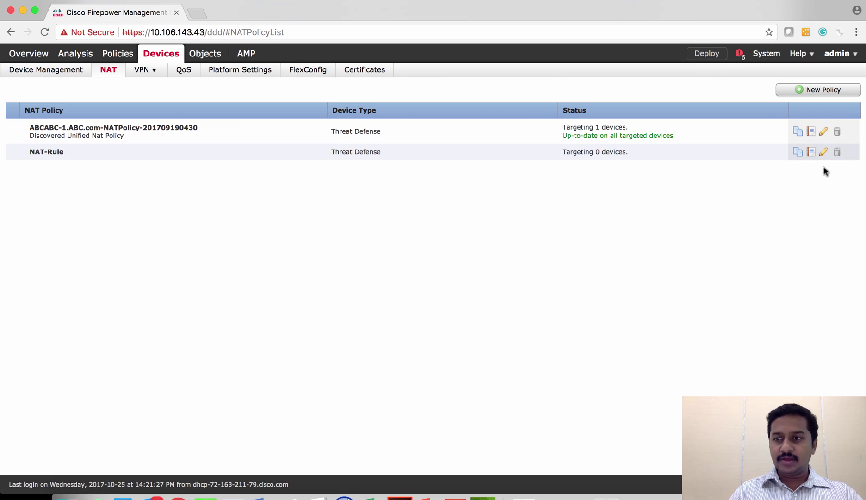
Check which devices the ABCABC-1 NAT policy is assigned to, without changing it.
left_click(824, 131)
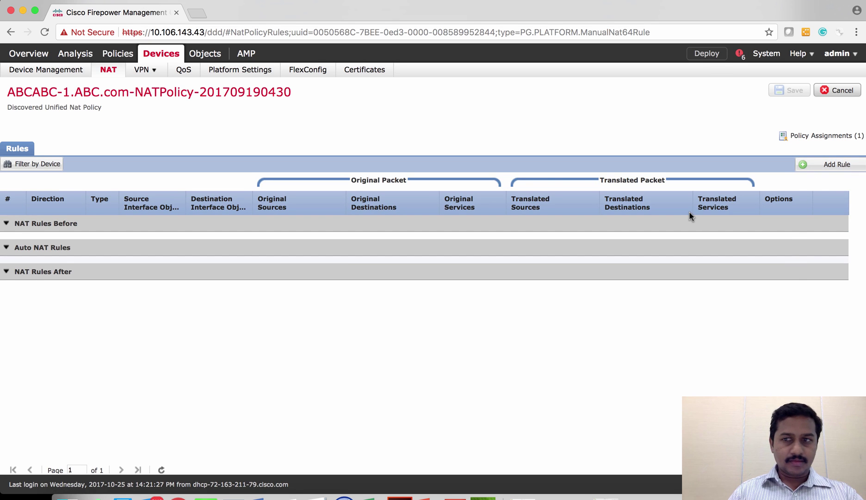
left_click(822, 135)
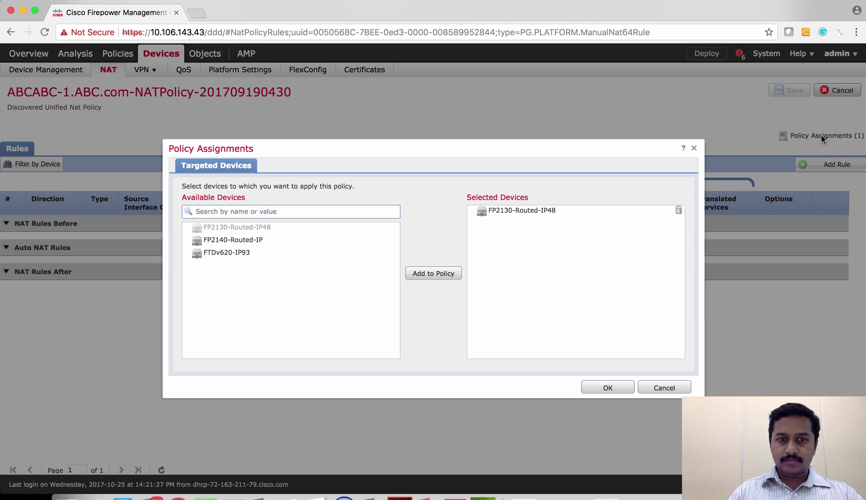
left_click(664, 388)
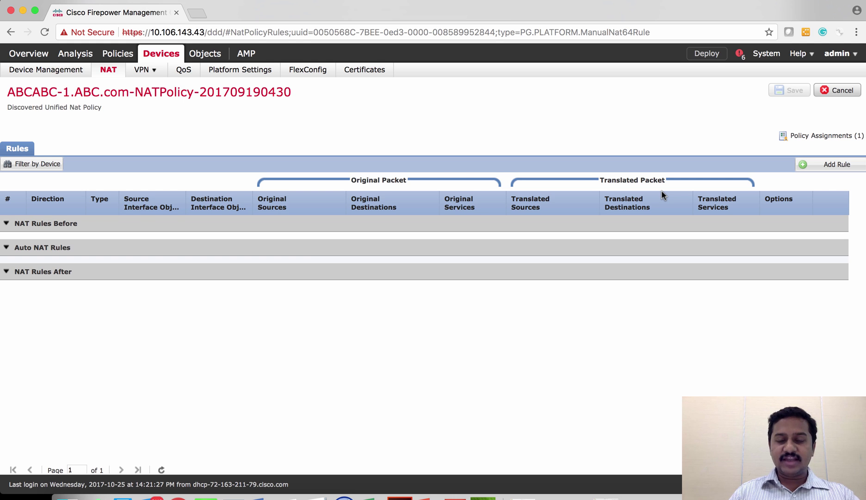
Deploy the pending policy changes to FP2130-Routed-IP48.
left_click(707, 53)
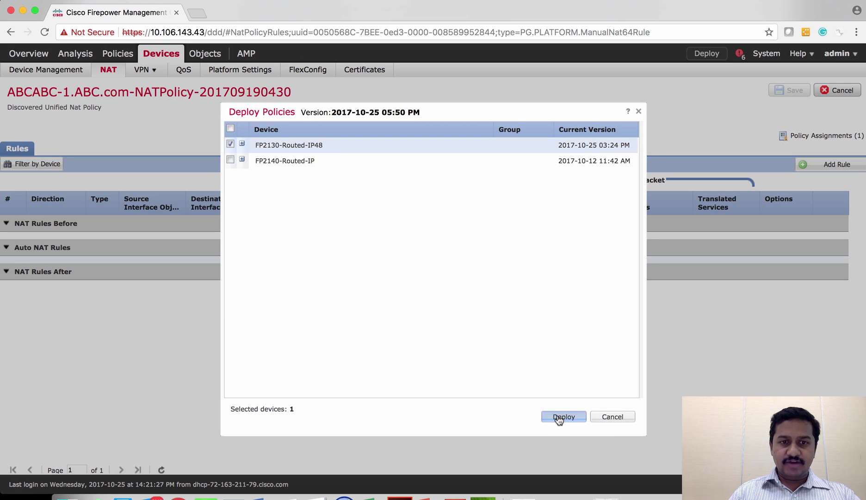
left_click(563, 417)
key("super+Tab")
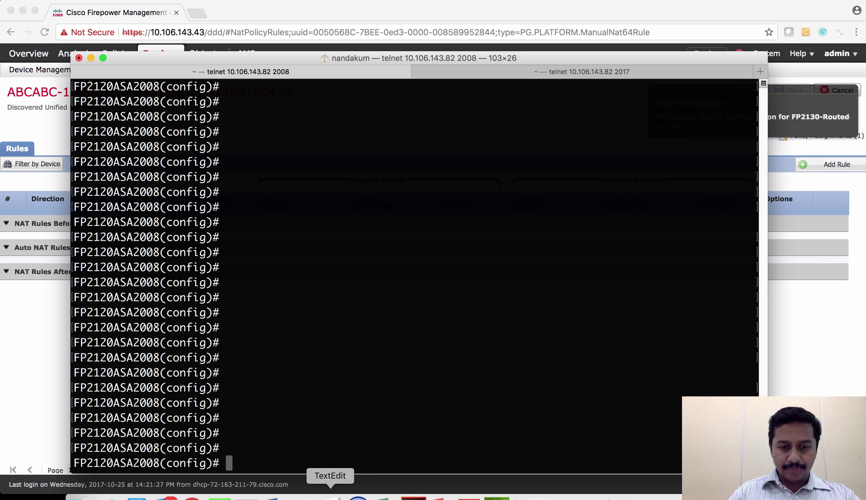
Paste and run the VPN_ACL access-list command from the notes on the ASA.
left_click(330, 495)
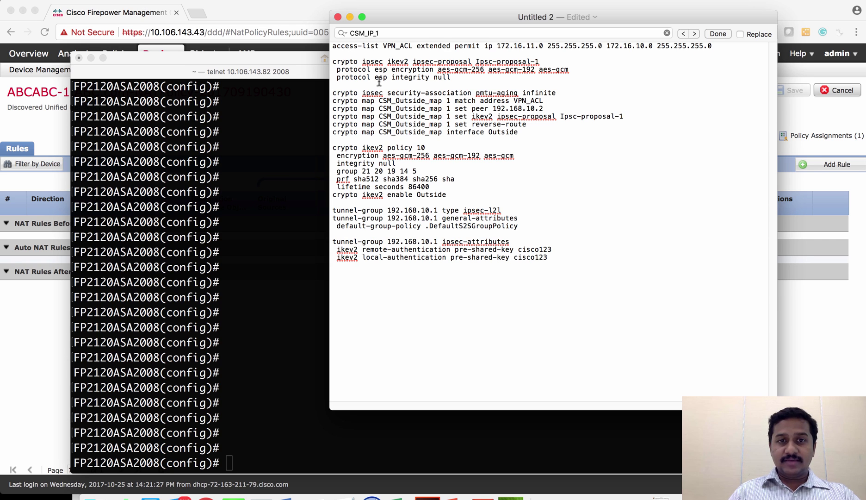
triple_click(371, 46)
key("cmd+c")
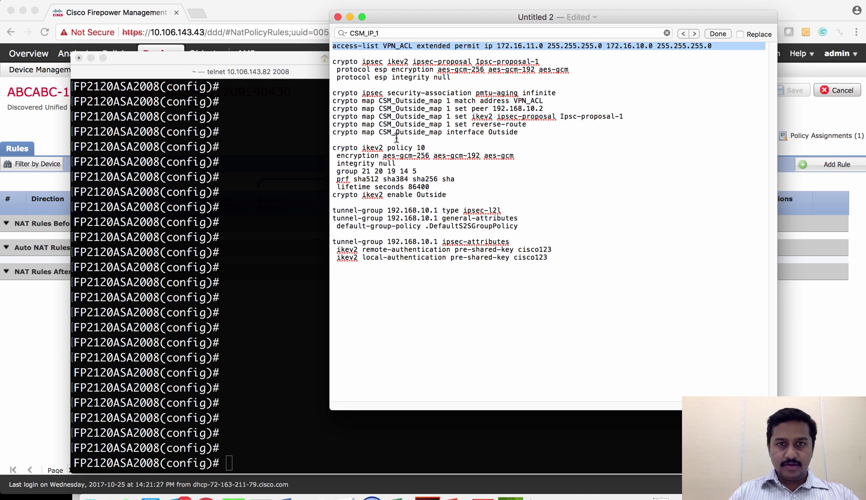
left_click(262, 222)
key("cmd+v")
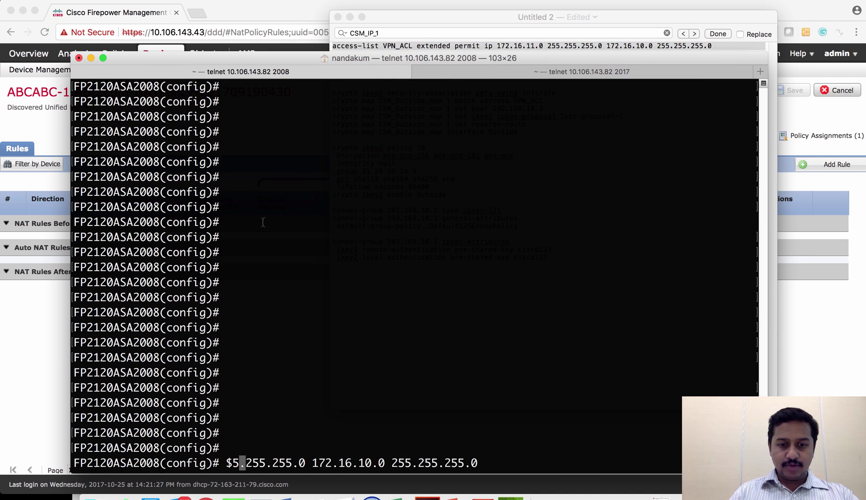
key("Return")
Apply the three IKEv2 IPsec proposal lines on the ASA.
left_click(398, 21)
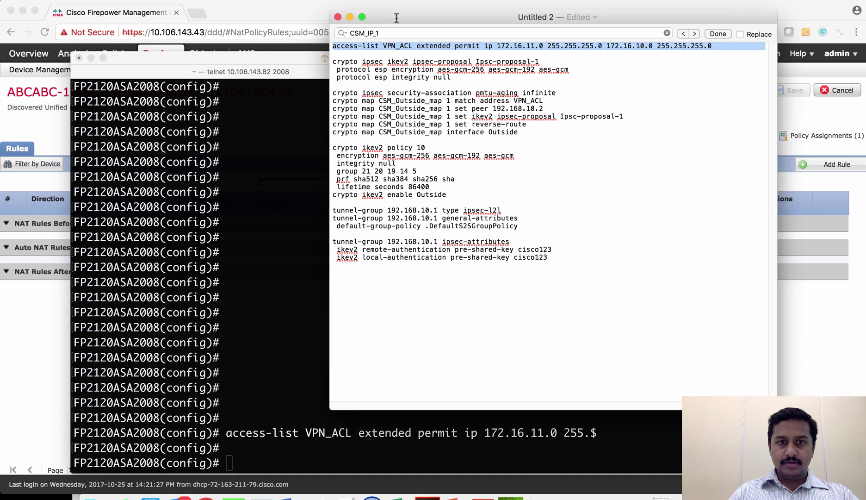
left_click_drag(334, 62, 428, 84)
key("super+c")
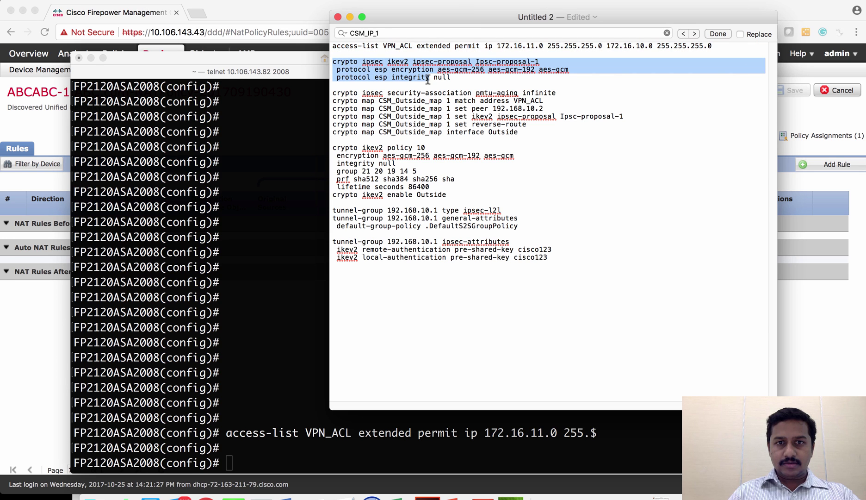
left_click(248, 239)
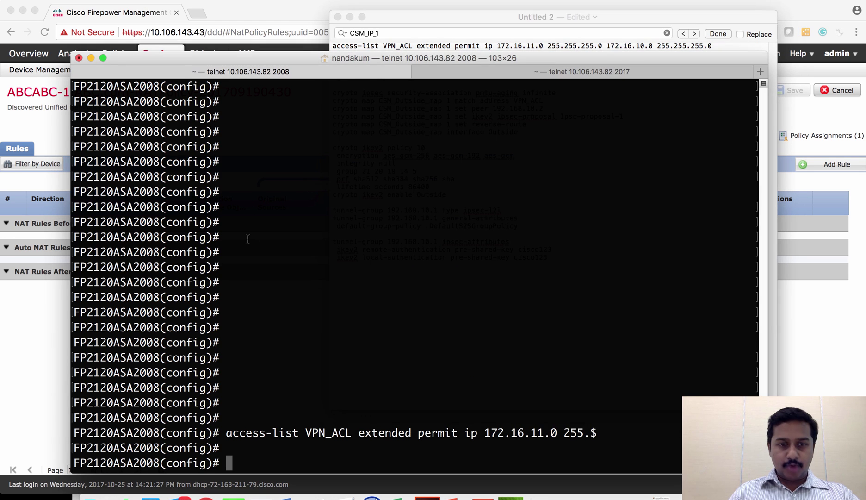
key("super+v")
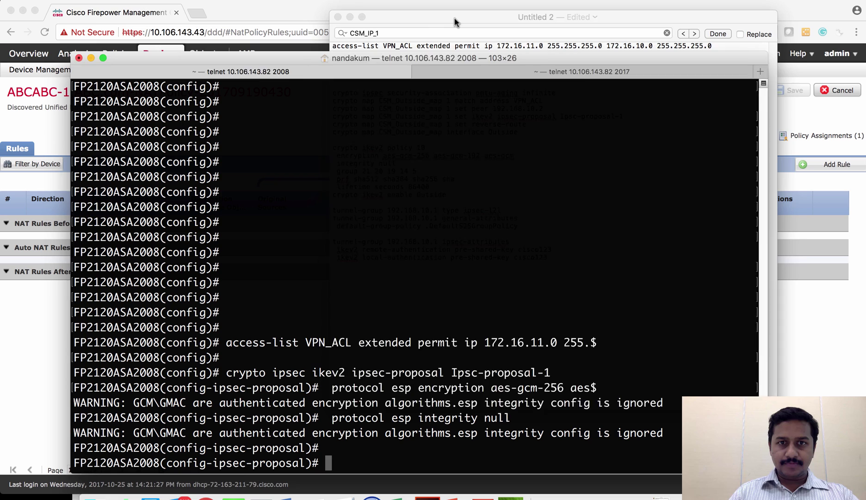
Apply the CSM_Outside_map crypto map and bind it to the lowercase 'outside' interface.
left_click(455, 20)
left_click(354, 136)
left_click_drag(528, 135, 332, 93)
key("super+c")
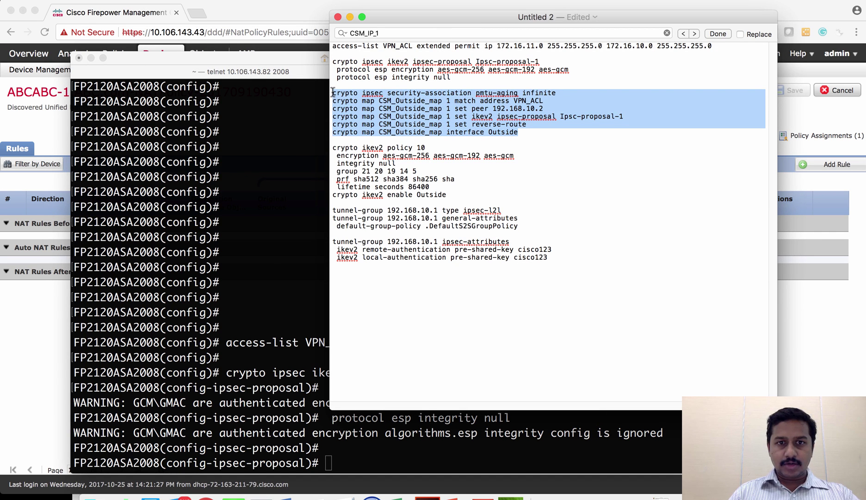
left_click(267, 179)
key("super+v")
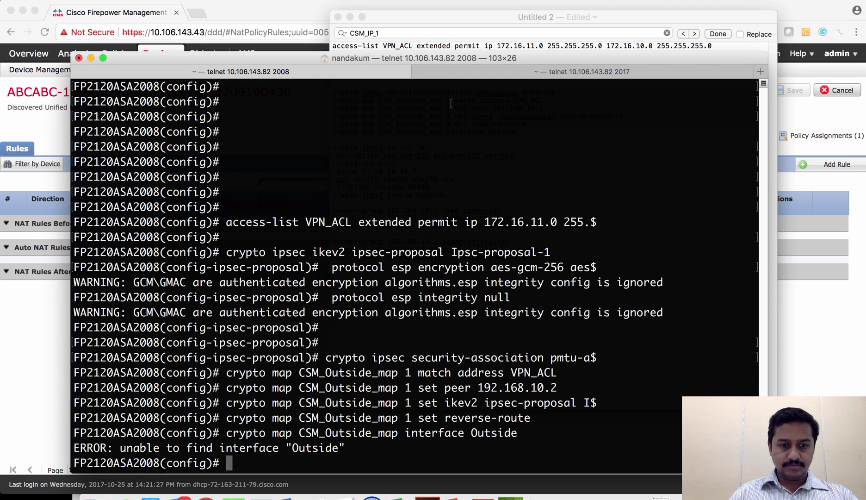
key("Up")
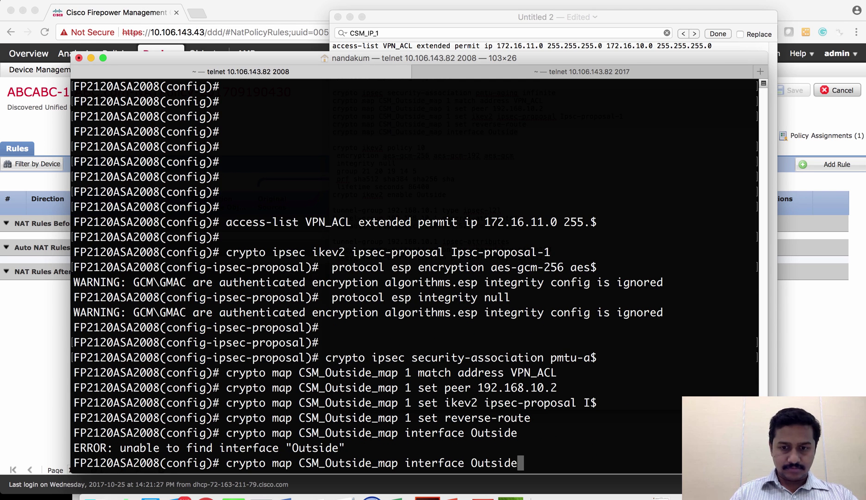
key("Left")
key("Left")
key("Left")
key("Left")
key("Left")
key("Left")
key("Left")
key("Delete")
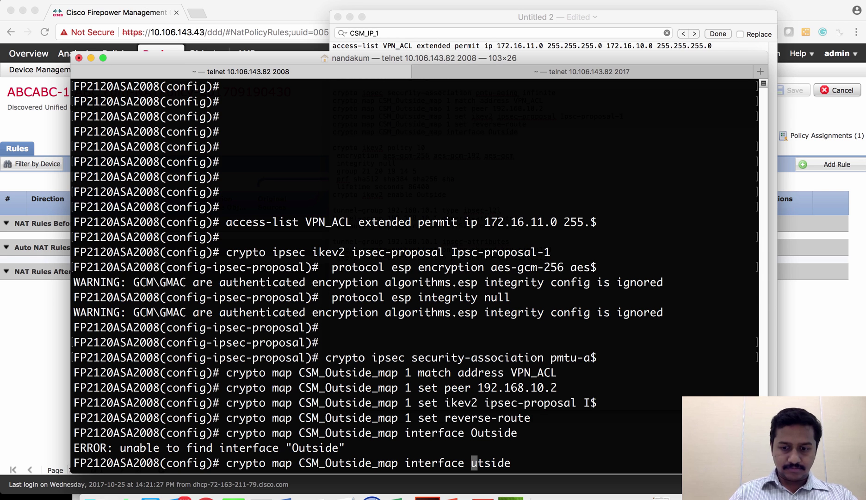
type("o")
key("Return")
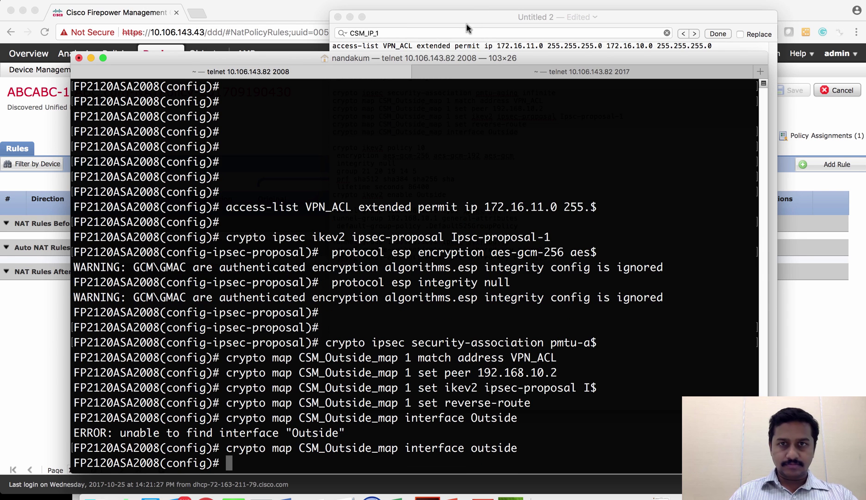
Configure IKEv2 policy 10 and enable IKEv2 on the outside interface.
left_click(457, 18)
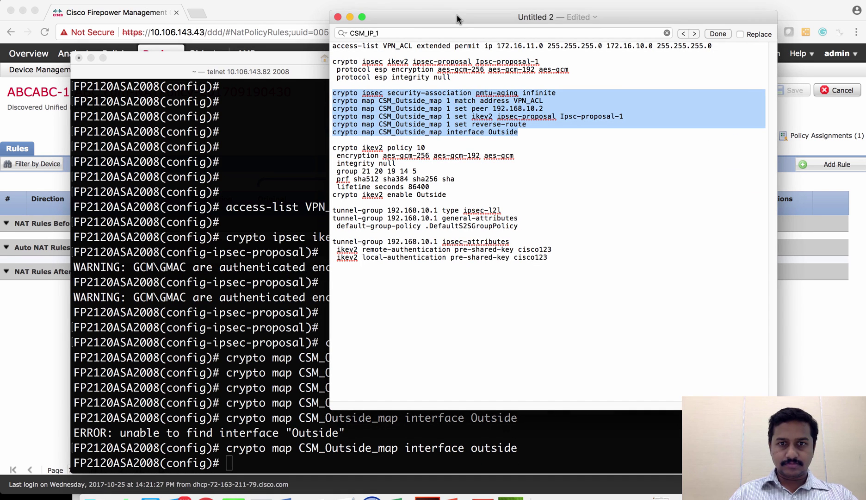
left_click(450, 195)
key("BackSpace")
key("BackSpace")
key("BackSpace")
key("BackSpace")
key("BackSpace")
key("BackSpace")
key("BackSpace")
type("outside")
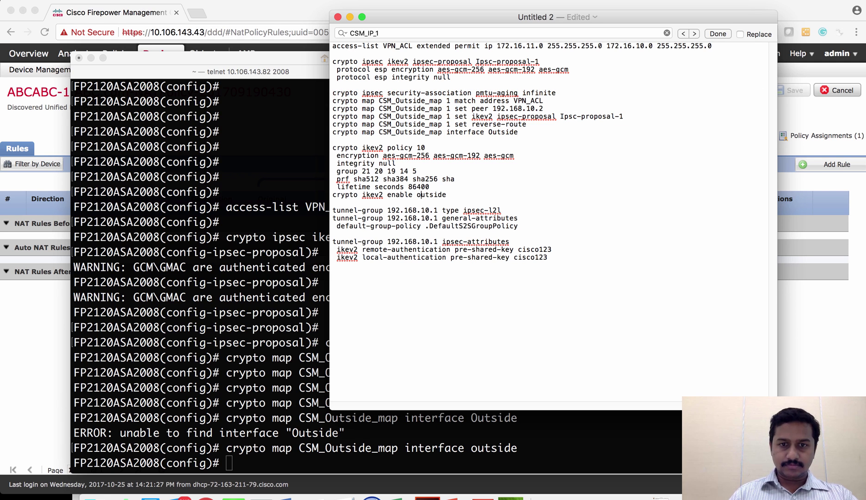
left_click_drag(451, 195, 325, 149)
key("super+c")
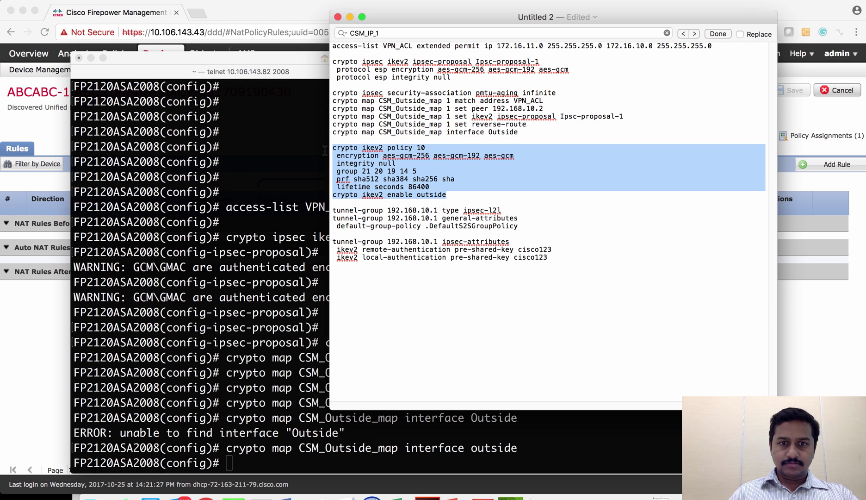
left_click(282, 273)
key("super+v")
key("Return")
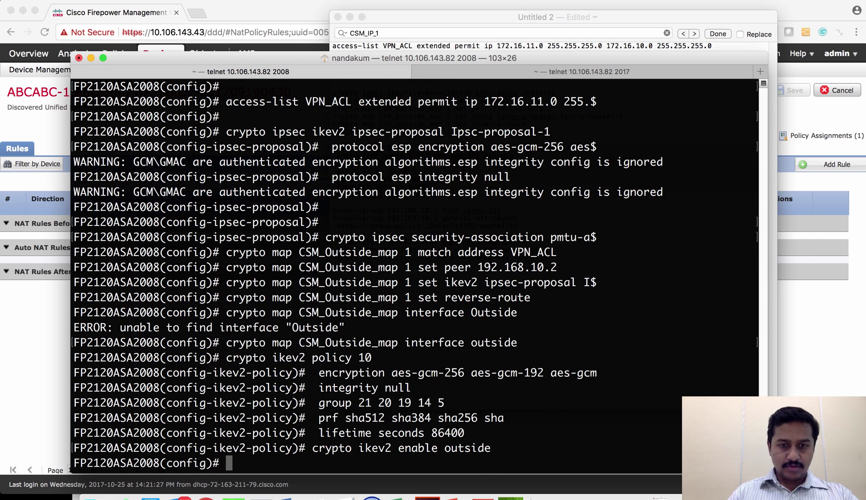
Add tunnel-group 192.168.10.1 with its pre-shared keys on the ASA.
left_click(475, 20)
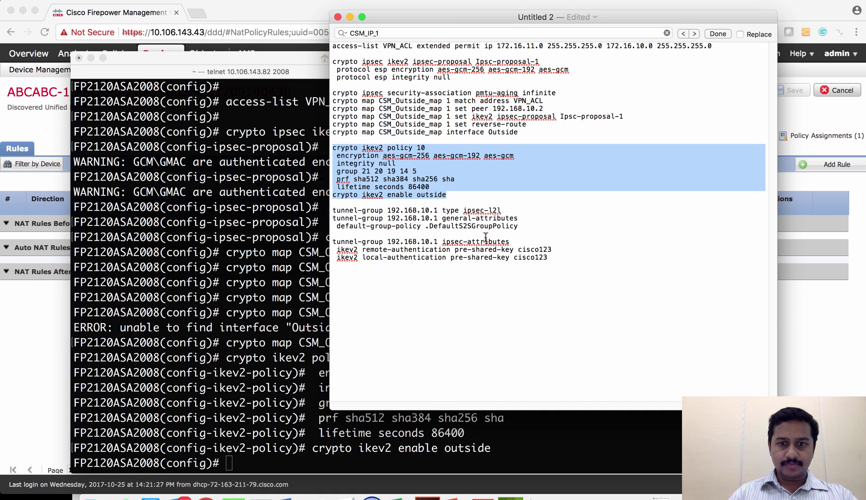
left_click_drag(333, 265, 313, 209)
key("super+c")
left_click(283, 223)
key("super+v")
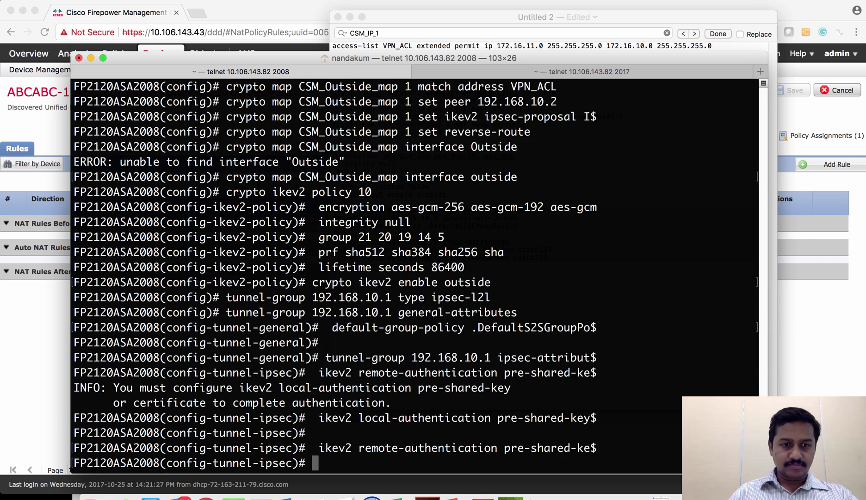
left_click(388, 16)
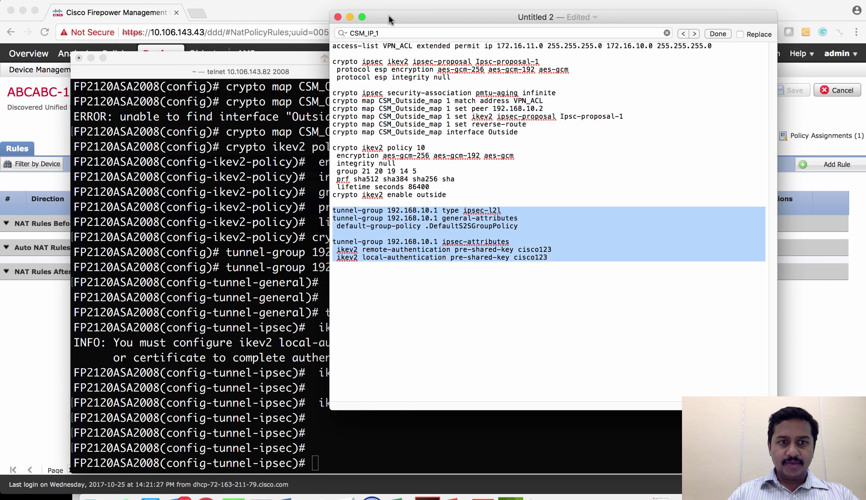
left_click(171, 227)
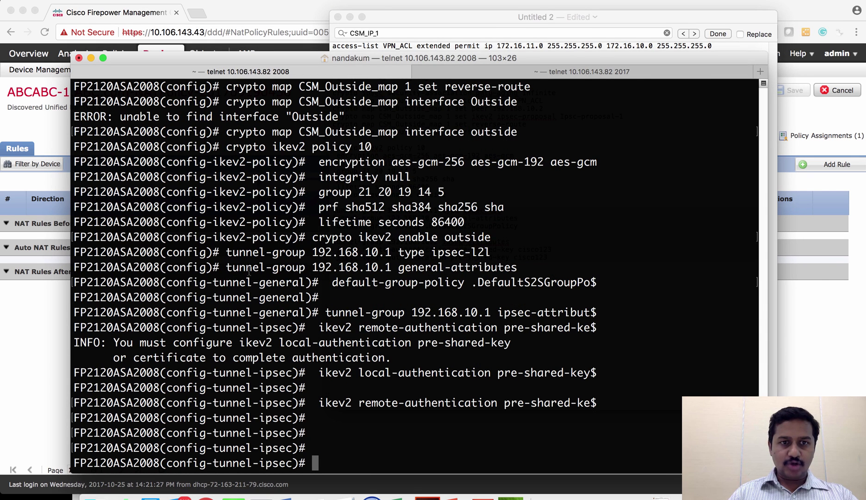
Check the FMC deployment status notifications, then return to the FTD telnet session on port 2017.
left_click(245, 11)
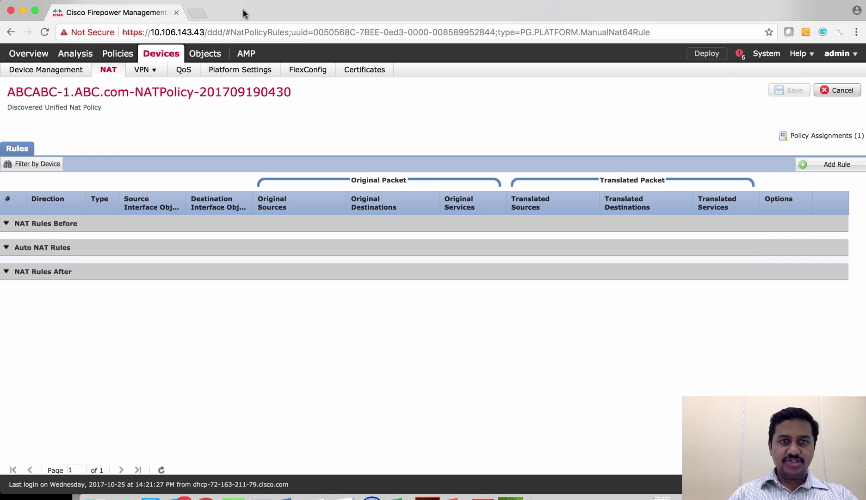
left_click(740, 55)
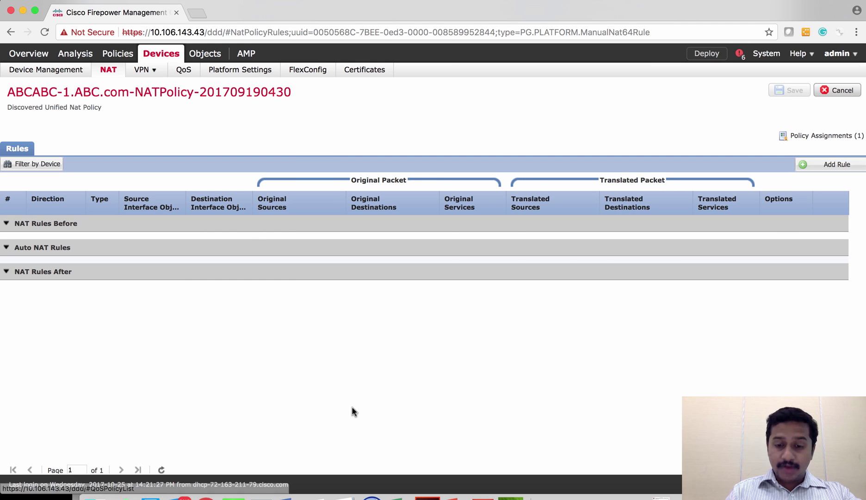
left_click(261, 495)
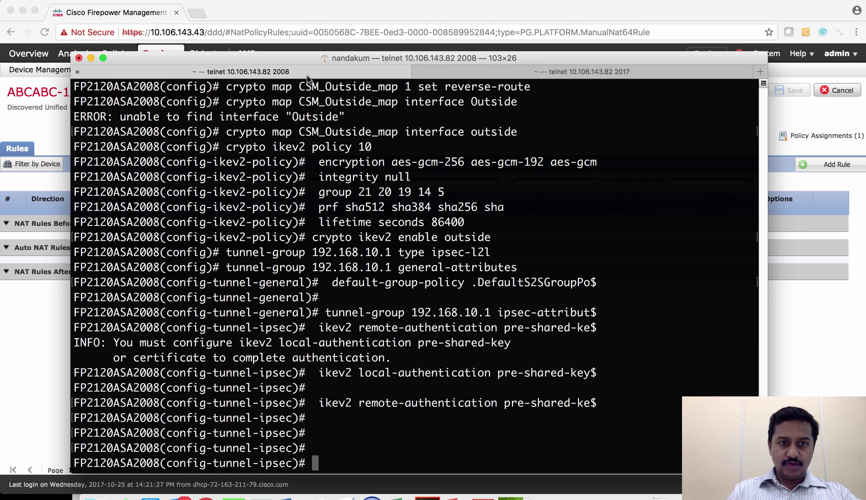
left_click(487, 73)
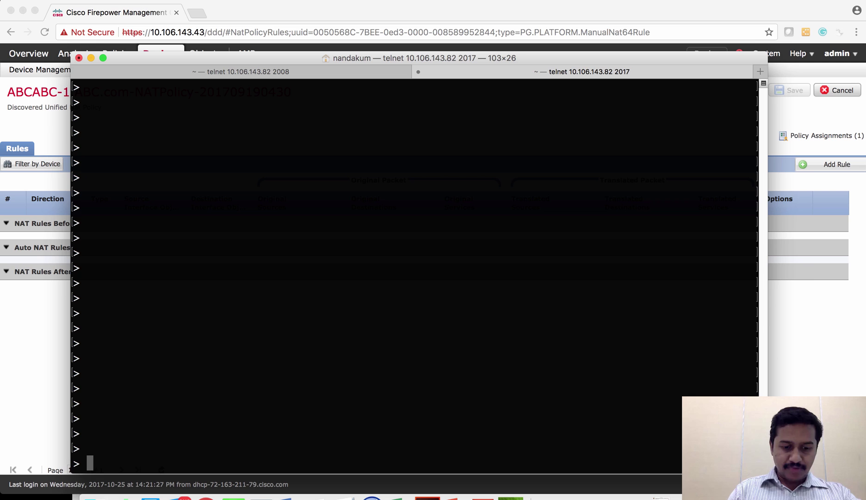
Display the FTD's running crypto configuration with 'show running-config crypto'.
type("show ru")
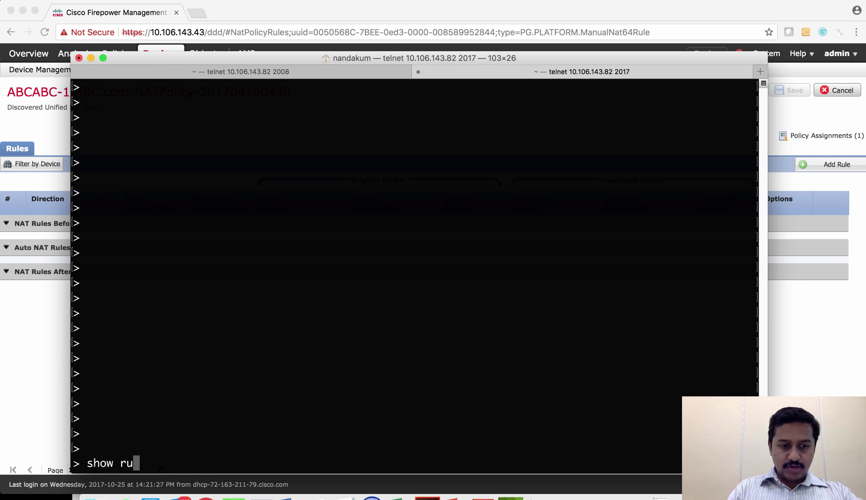
key("Tab")
type("crypto")
key("Return")
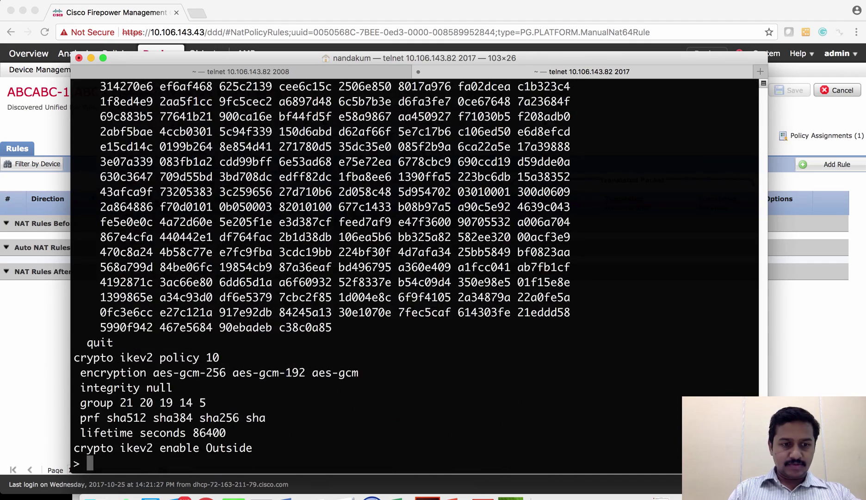
Show the FTD's running tunnel-group configuration for peer 192.168.10.3, then move to the Windows machine.
type("show ")
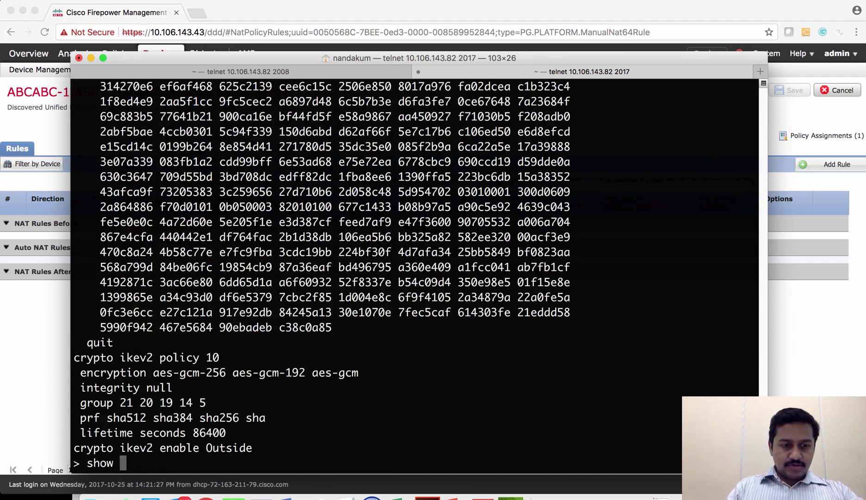
type("running-config tu")
key("Tab")
key("Return")
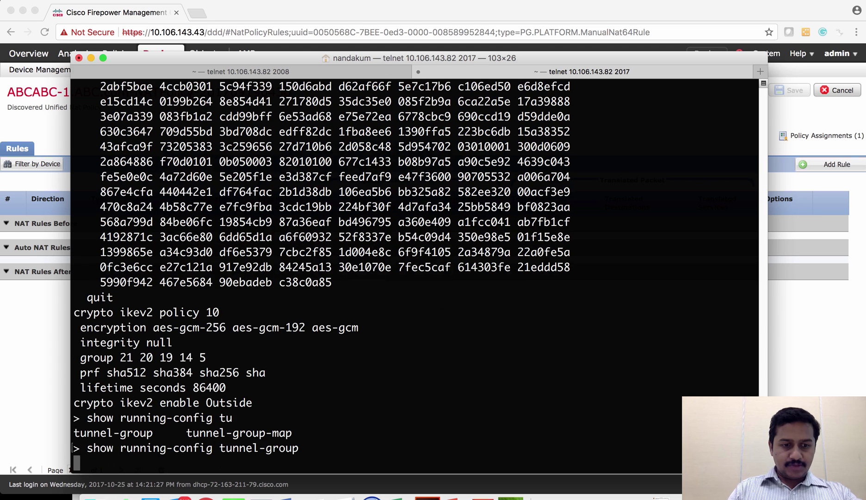
key("Return")
key("Return")
key("Return")
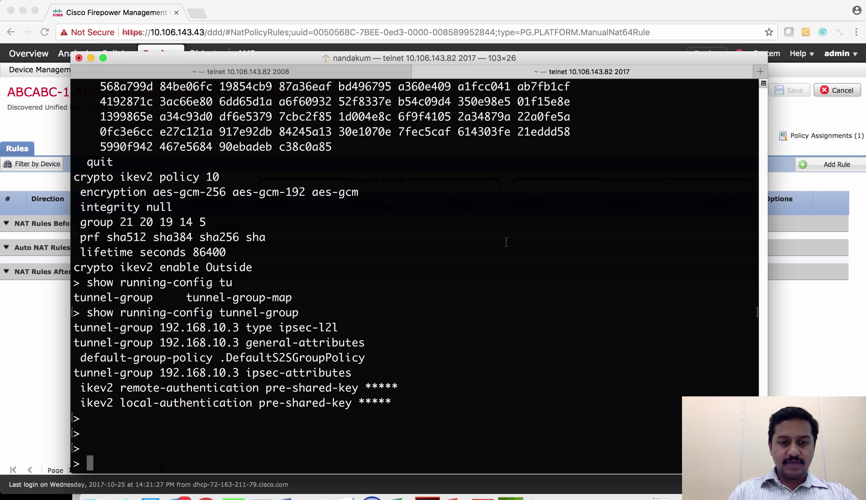
key("ctrl+Right")
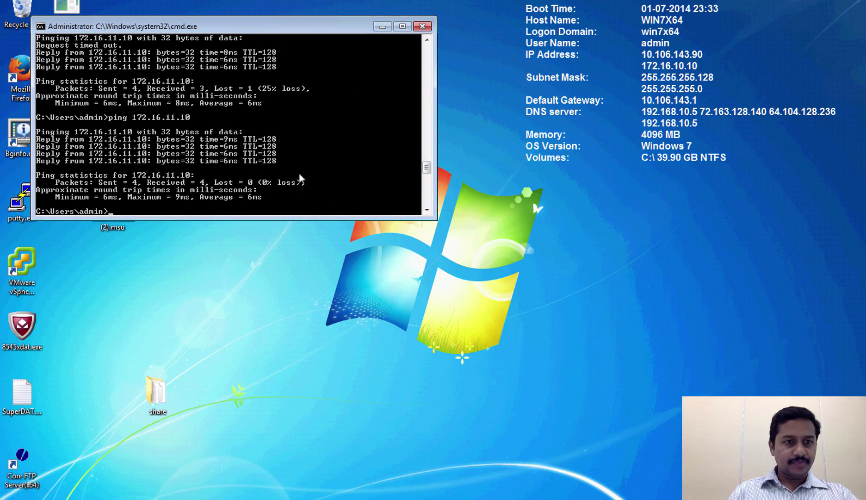
Ping 172.16.11.10 from the Windows prompt, rerunning it after timeouts until replies return.
key("Return")
key("Return")
key("Return")
key("Return")
key("Return")
key("Return")
key("Return")
key("Return")
key("Return")
key("Return")
key("Return")
key("Return")
key("Return")
key("Return")
key("Return")
key("Return")
key("Return")
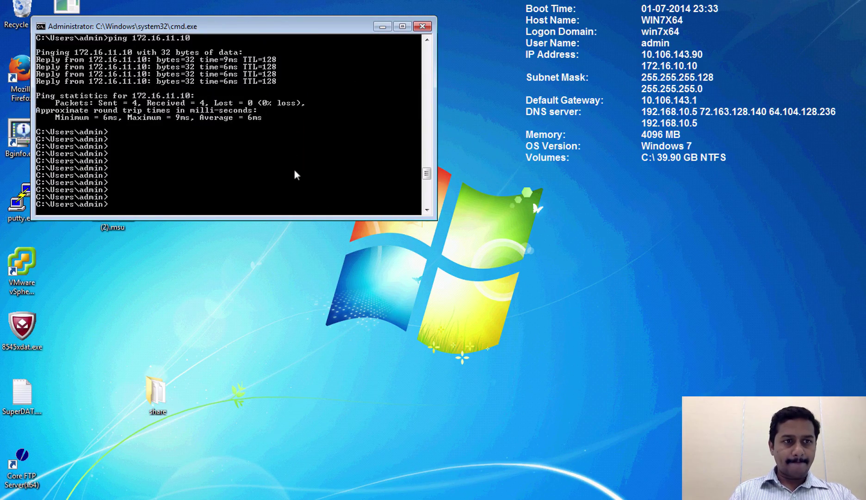
key("Return")
key("Return")
key("Return")
key("Return")
key("Return")
key("Return")
key("Return")
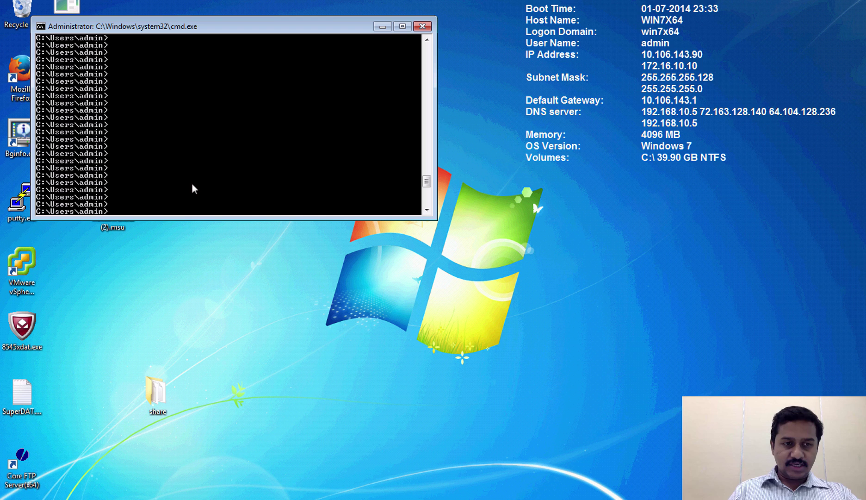
type("ping 172.16.11.10")
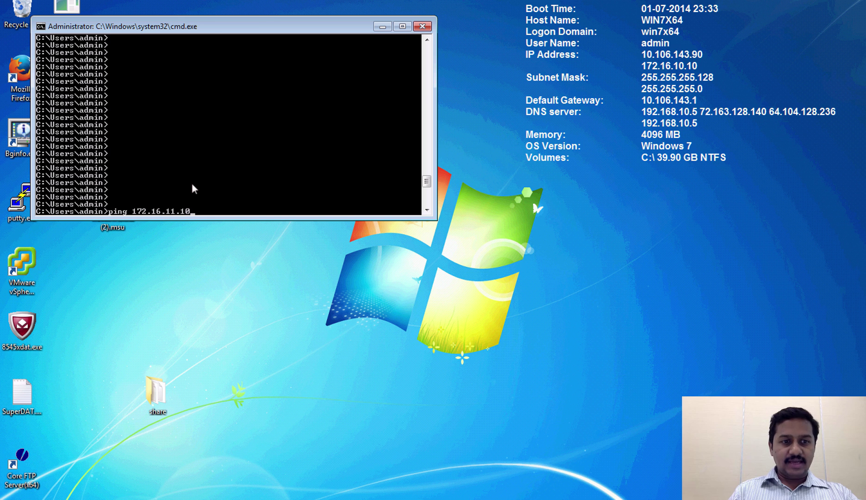
key("Return")
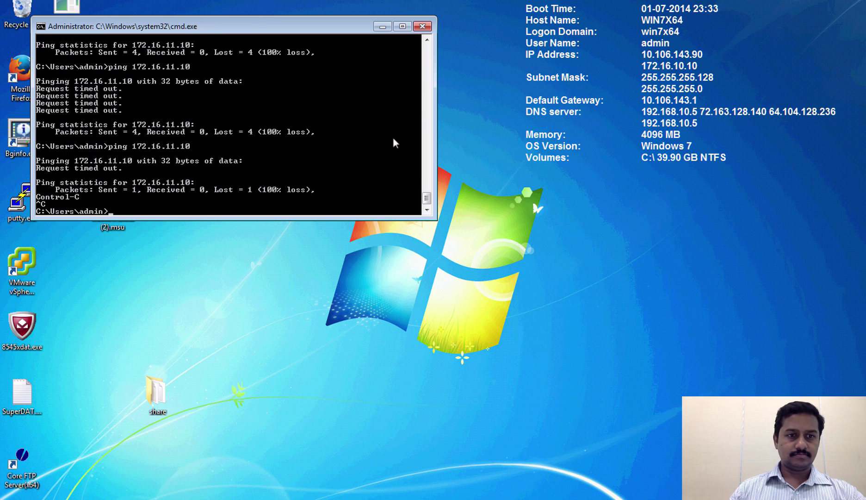
key("Up")
key("Return")
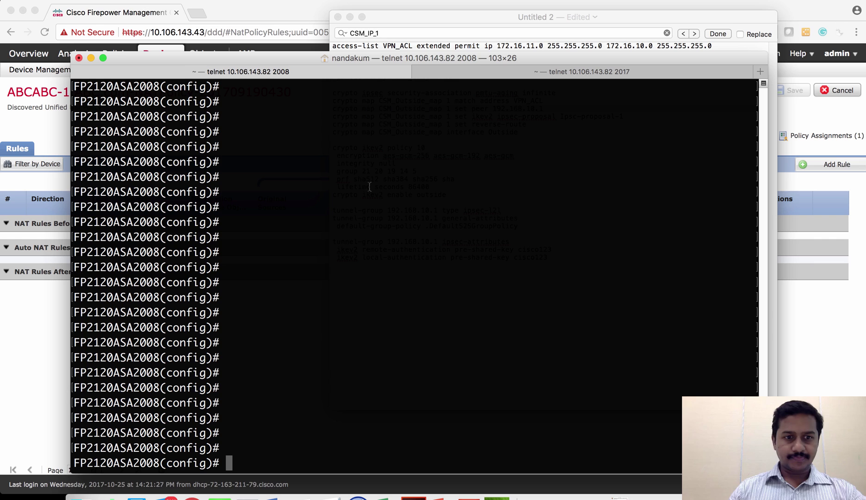
Run 'show crypto isakmp sa' on the ASA to see the IKEv2 SA to 192.168.10.1 UP-ACTIVE.
type("sho")
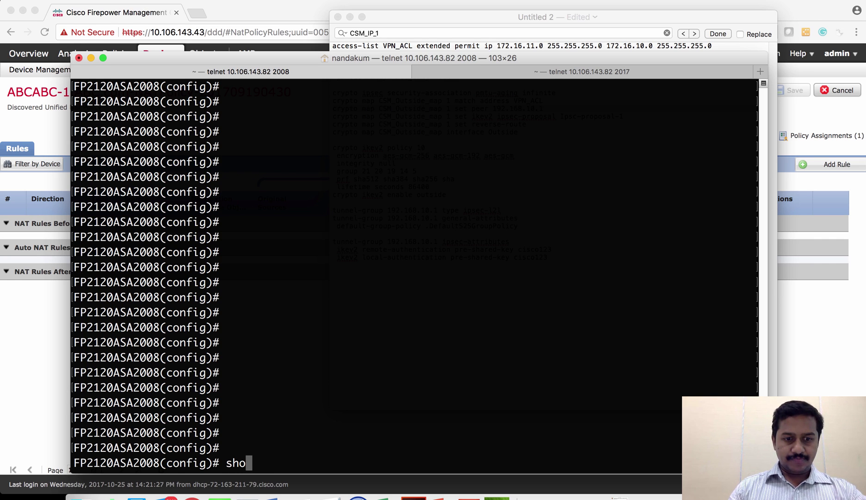
key("Tab")
type("cy")
key("Tab")
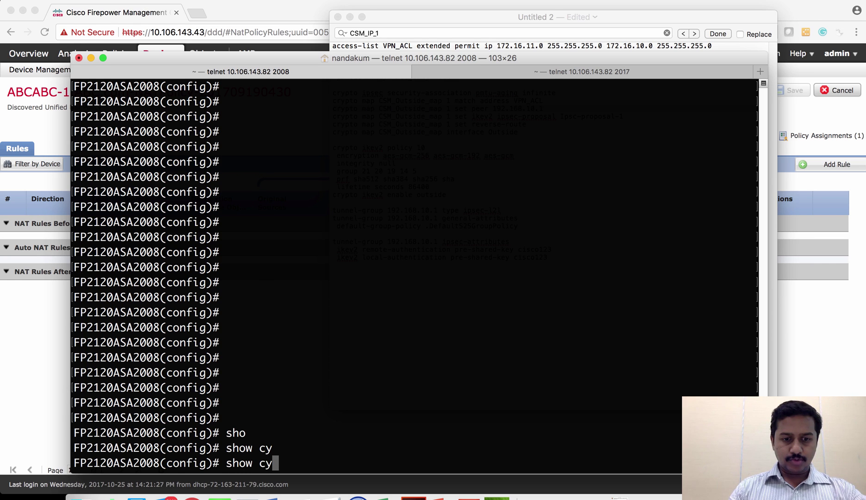
key("BackSpace")
type("ry")
key("Tab")
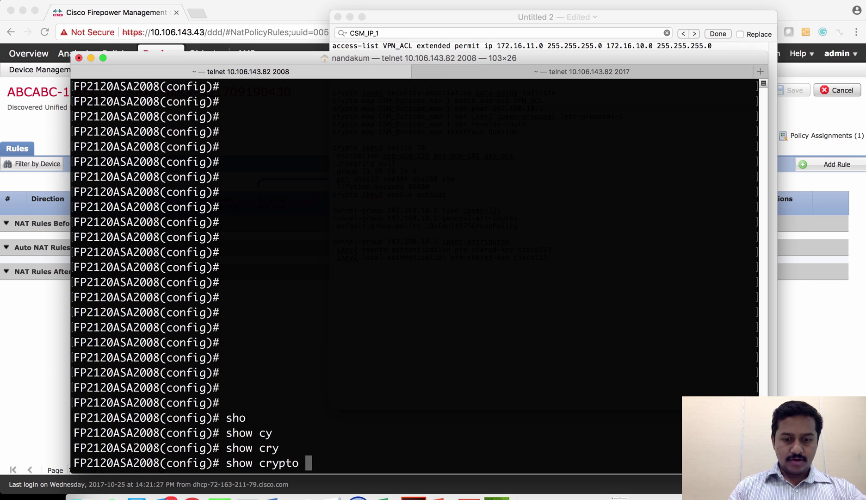
type("is")
key("Tab")
type("sa")
key("Return")
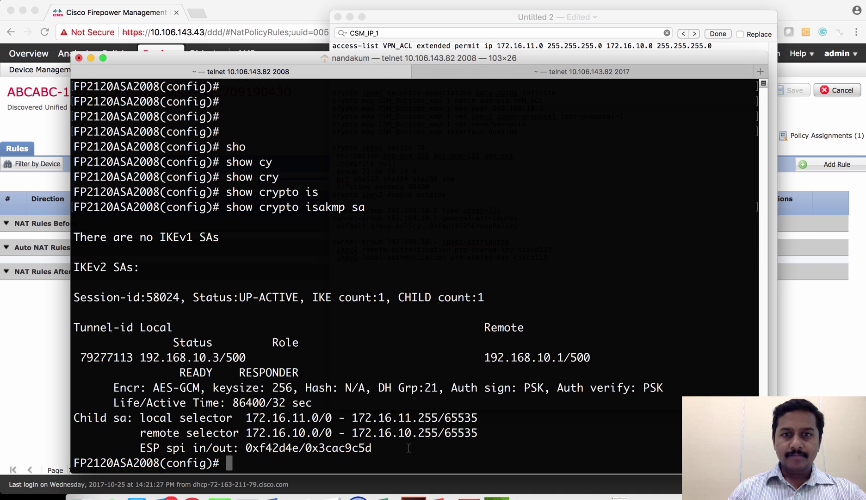
Run 'show crypto ipsec sa' on the ASA, confirming 4 packets encrypted and decrypted.
type("sho")
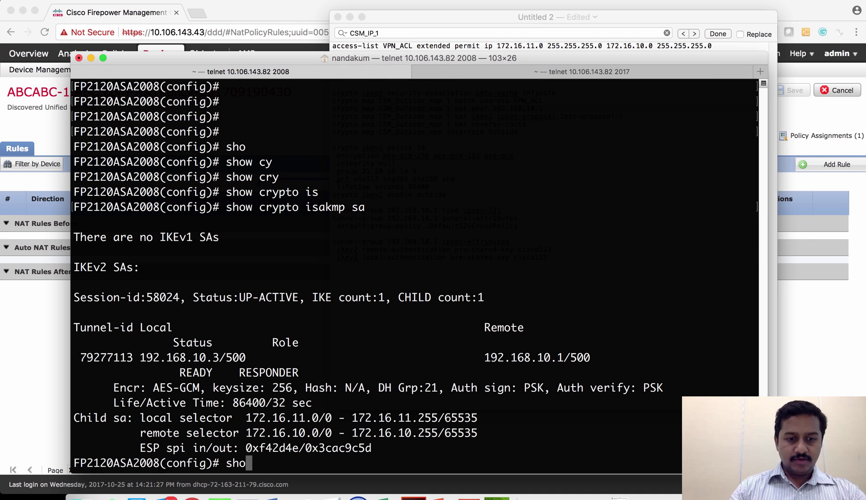
key("Tab")
type("cry")
key("Tab")
type("i")
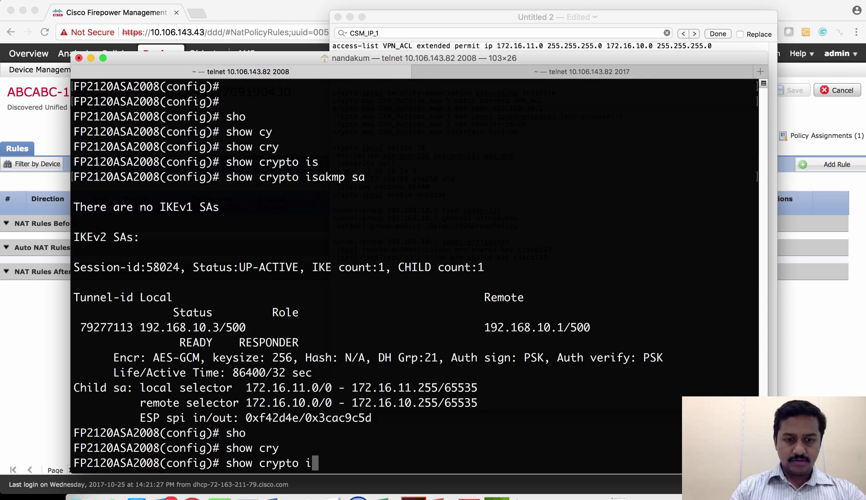
type("p")
key("Tab")
type("sa")
key("Return")
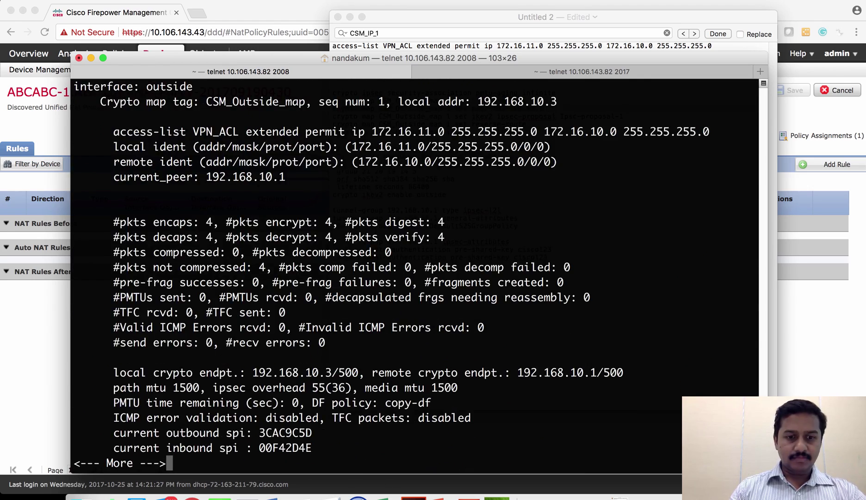
key("space")
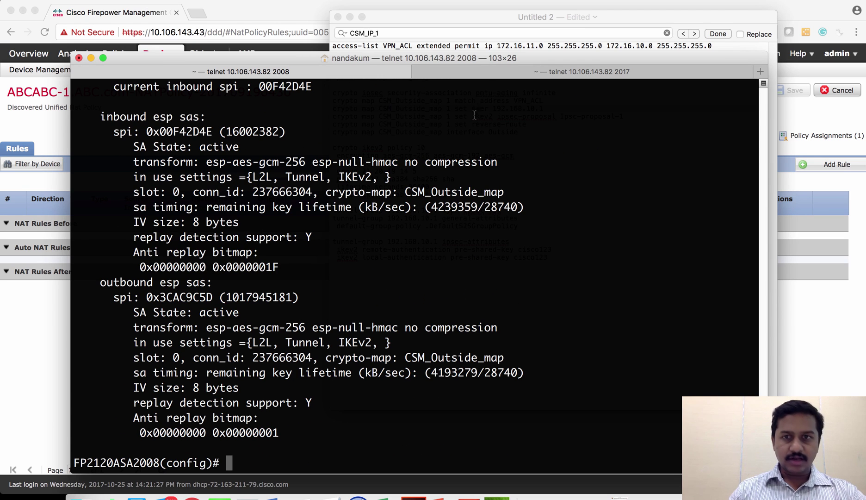
left_click(488, 74)
Run 'show crypto isakmp sa' on the FTD to see the IKEv2 tunnel to 192.168.10.3 UP-ACTIVE.
type("show ")
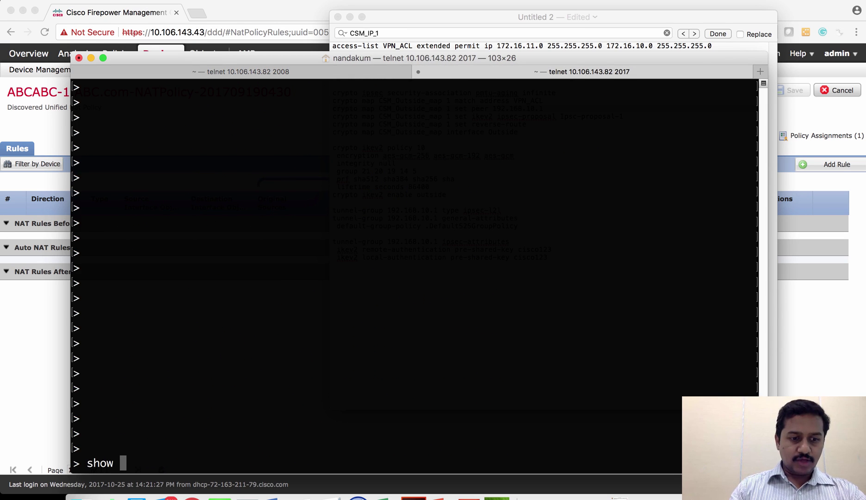
type("crypto")
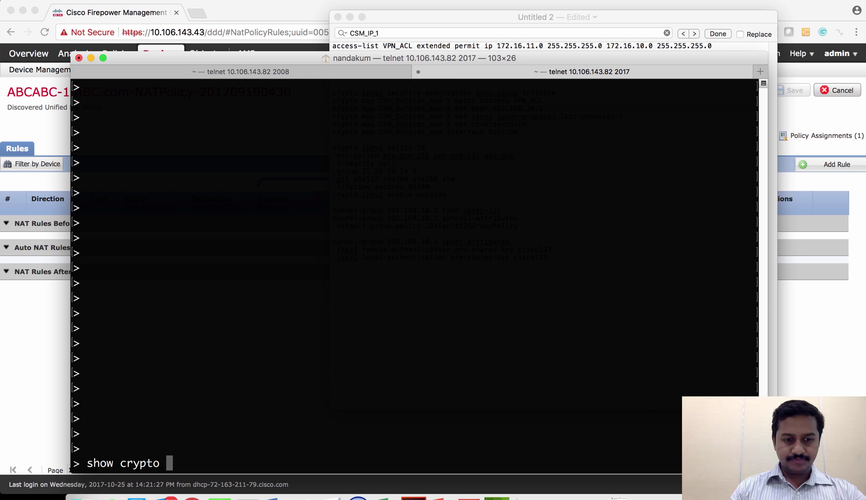
type("isakmp sa")
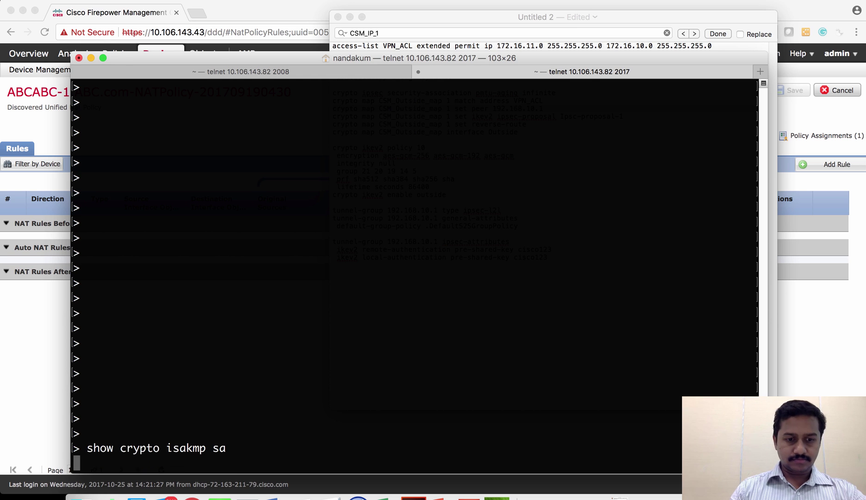
key("Return")
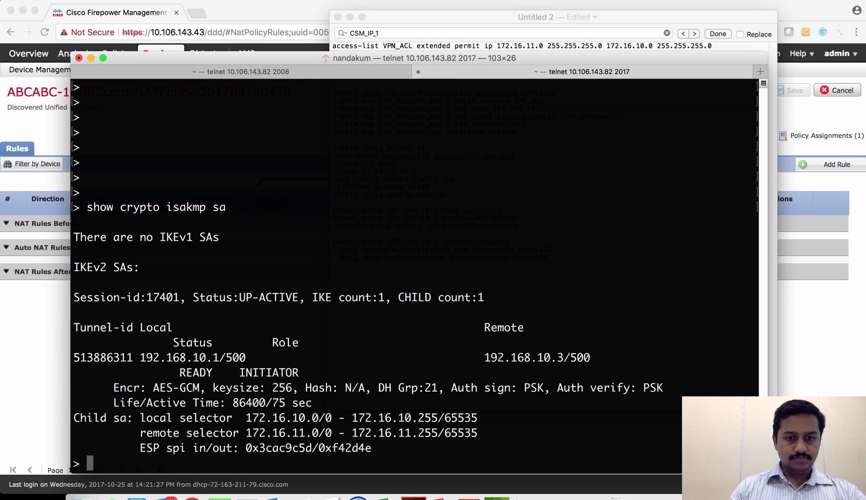
key("Return")
key("Return")
Run 'show crypto ipsec sa' on the FTD to view its inbound and outbound IPsec SAs.
type("show crypto ")
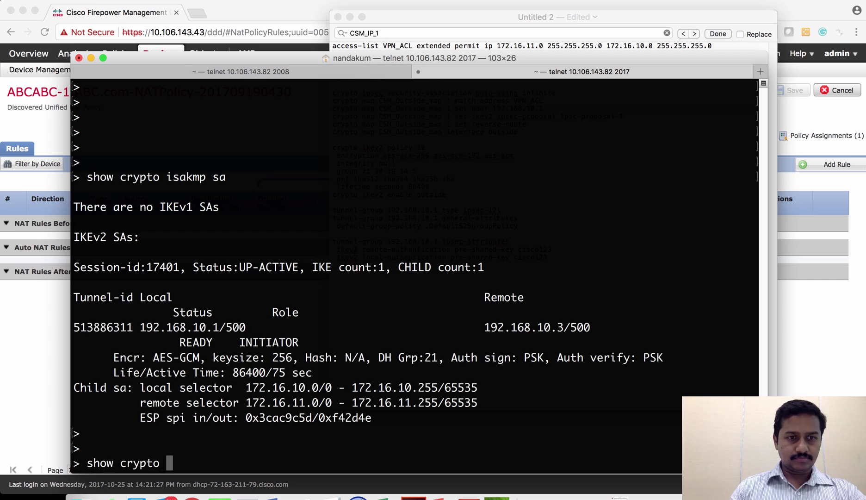
type("ipsec sa")
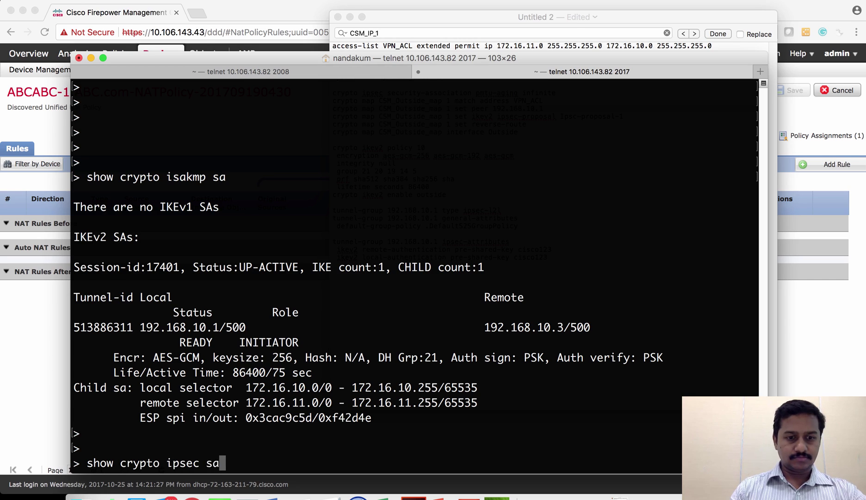
key("Return")
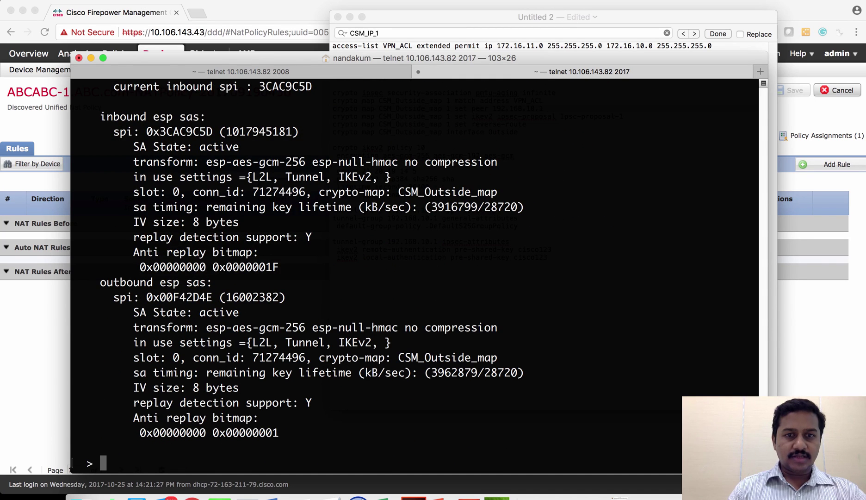
key("Return")
key("Return")
key("Return")
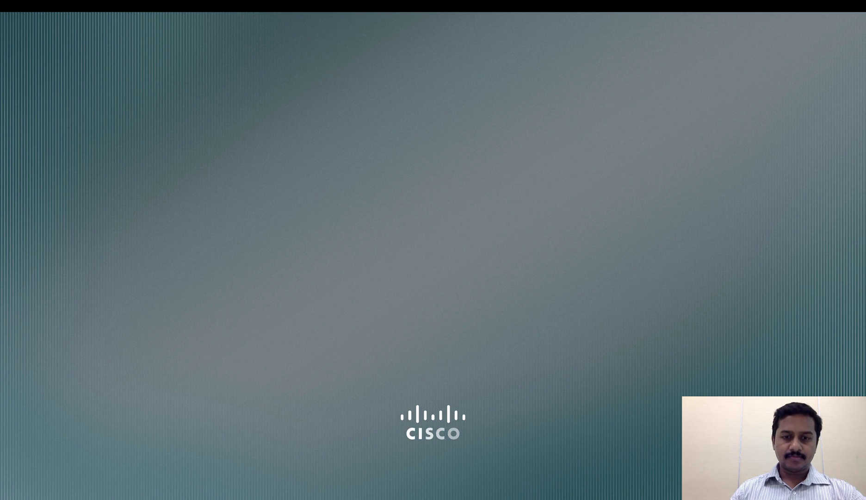